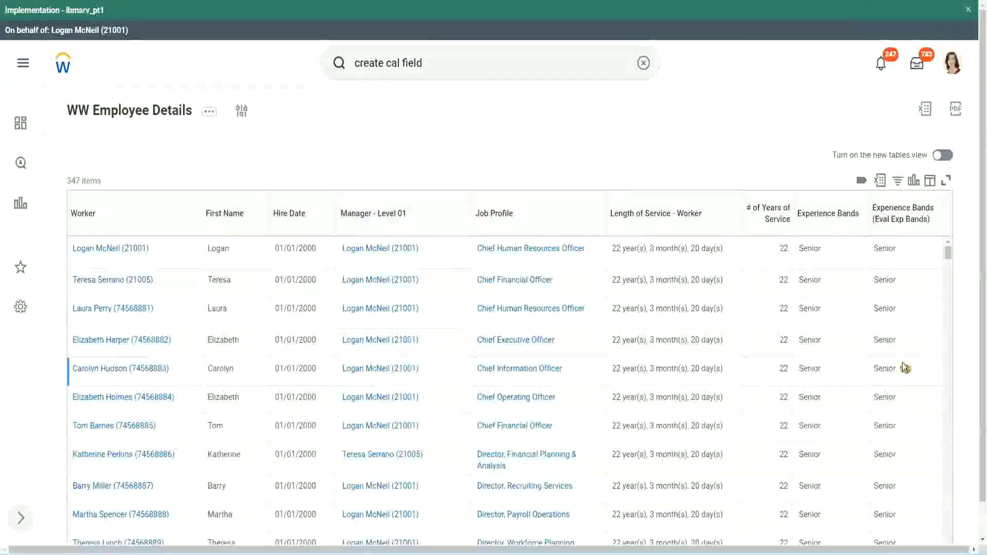
Step: From the Experience Bands column, open the CF-WW-Eval Exp-Derive Experience Bands from Years of Service field
left_click(909, 223)
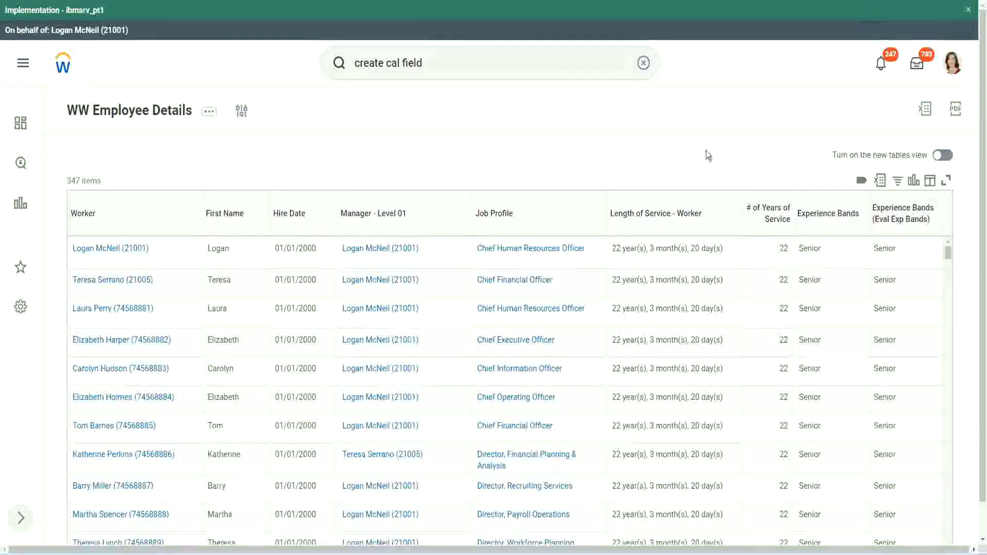
left_click(855, 244)
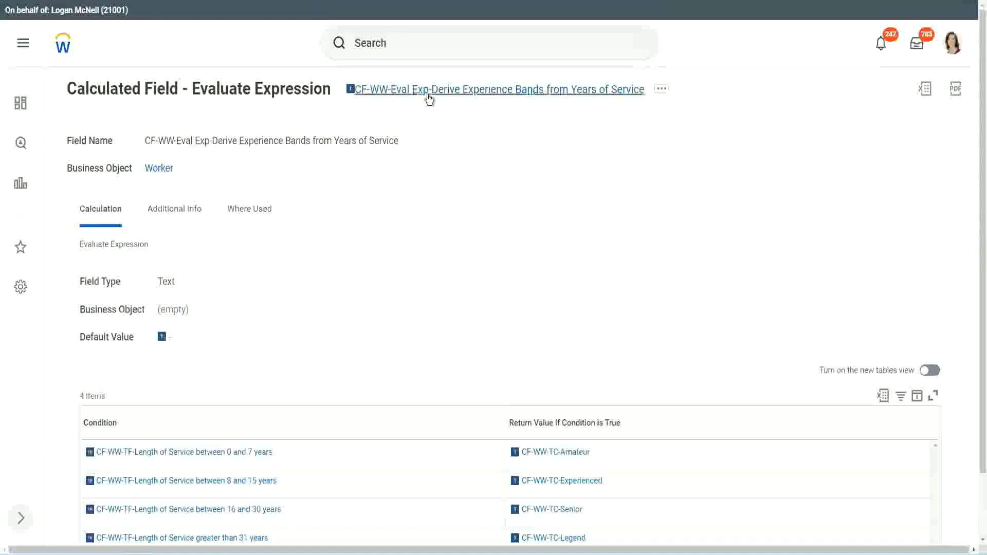
Step: Find and launch the Create Calculated Field task through the Workday search
right_click(428, 95)
left_click(451, 152)
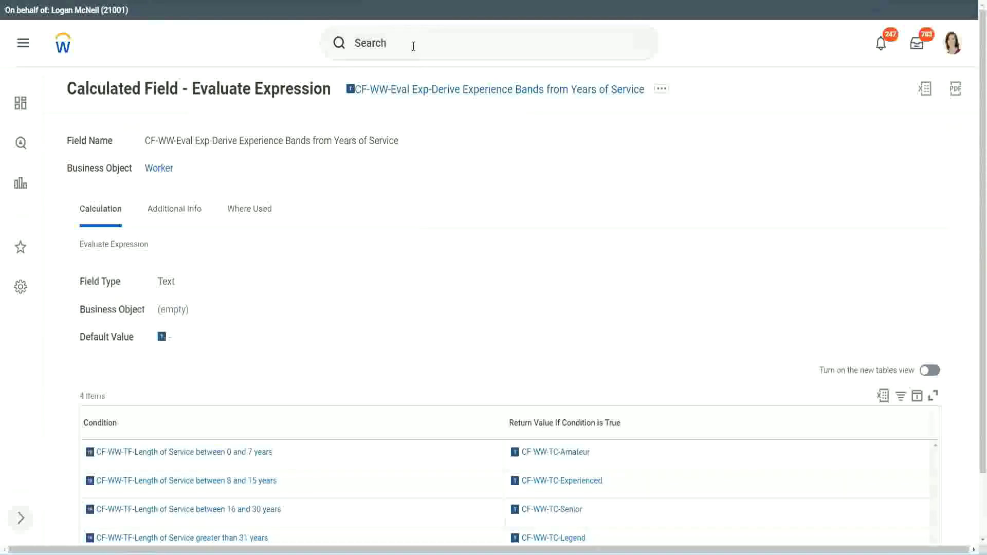
left_click(412, 46)
left_click(687, 134)
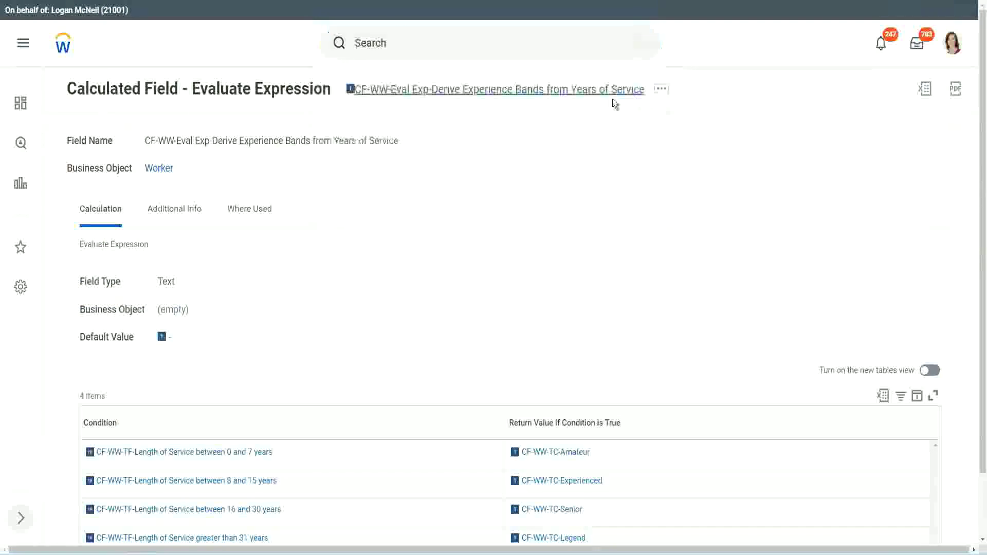
left_click(390, 39)
type("create calc f")
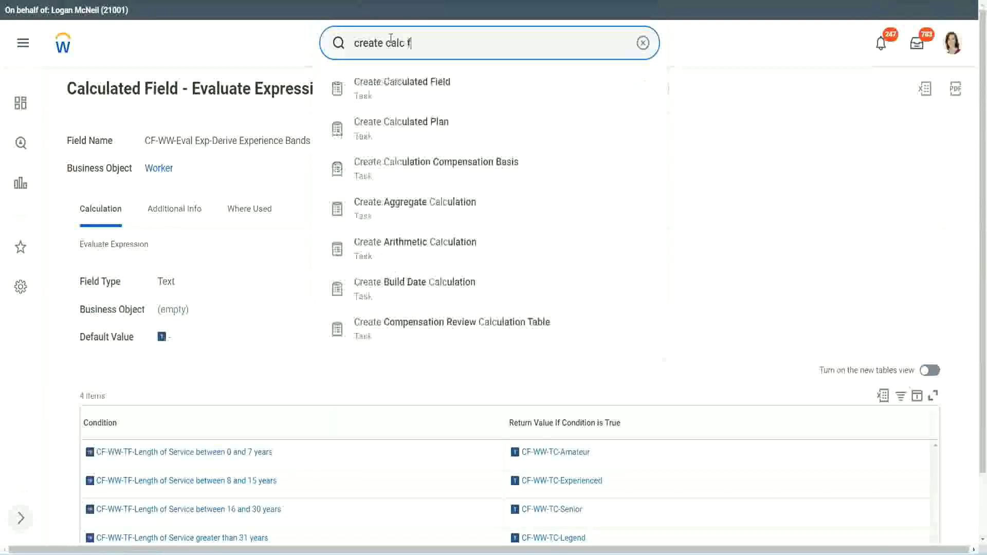
type("ield")
left_click(410, 93)
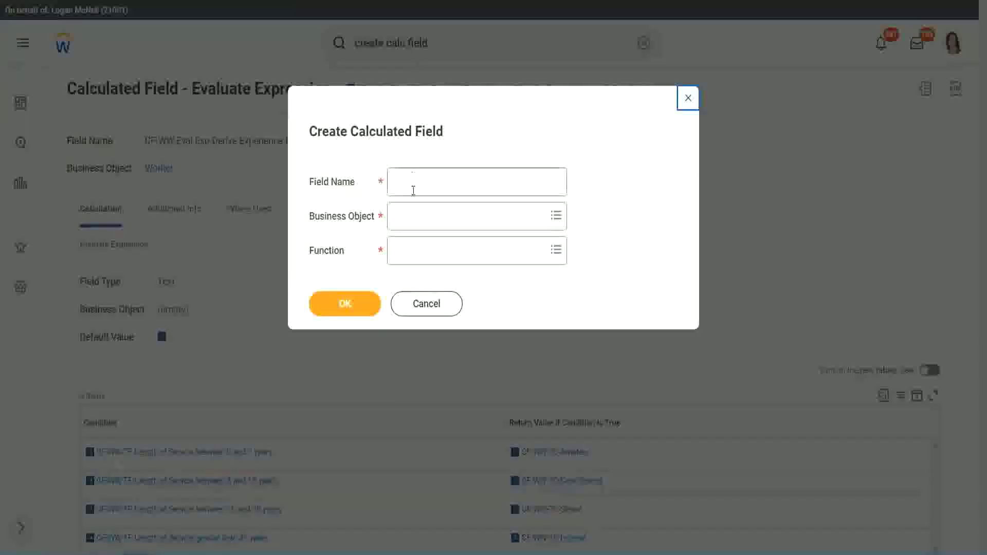
Step: Name the field CF-WW-LRB with business object Worker and function Lookup Range Band, and submit
left_click(415, 184)
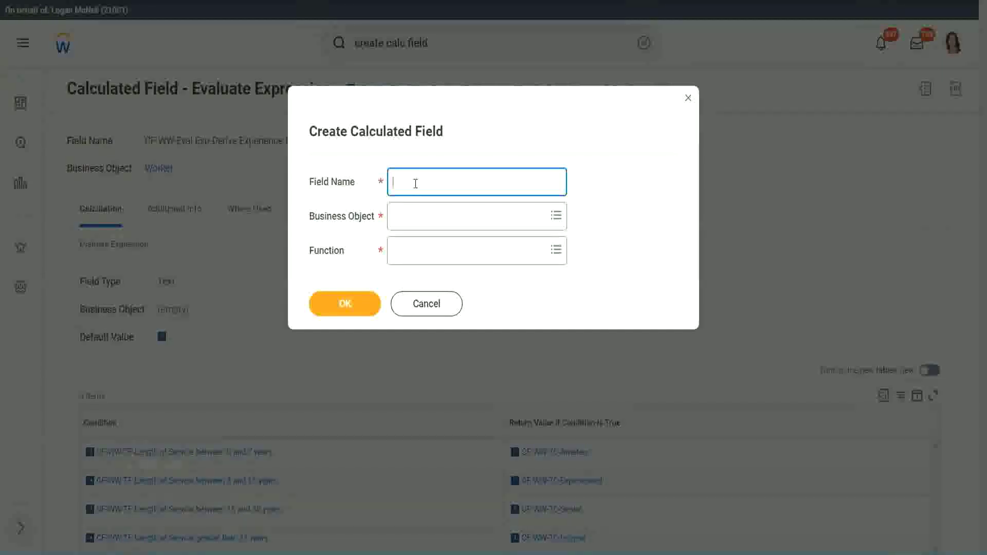
type("CF-")
type("WW-L")
type("RB-")
type("Identify")
type(" Exe")
type("periende")
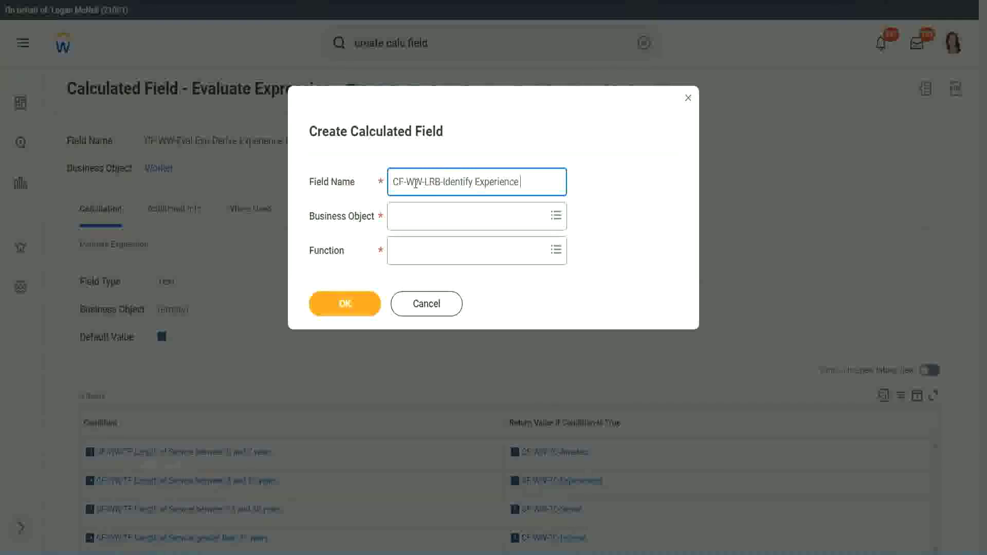
type("Bands from")
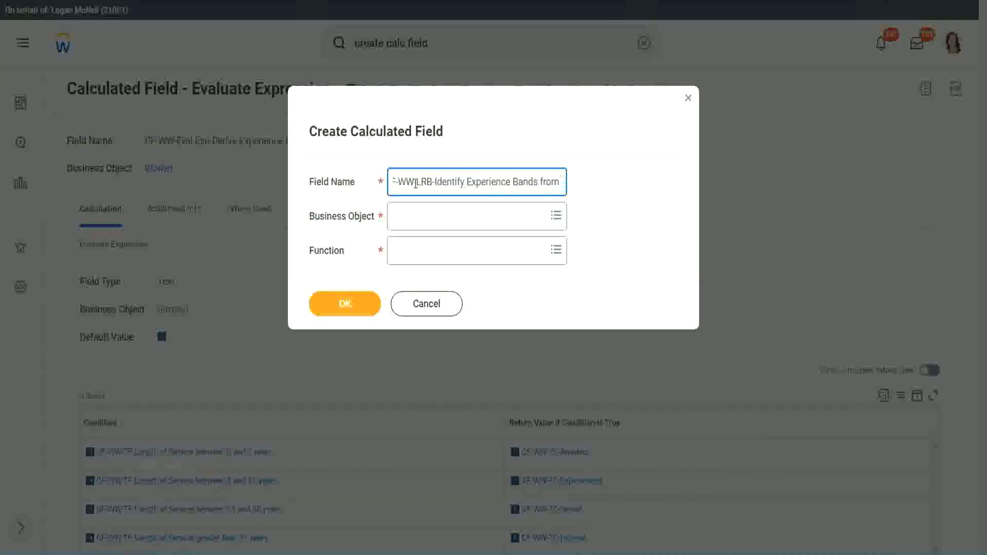
type(" years of Service")
key("Tab")
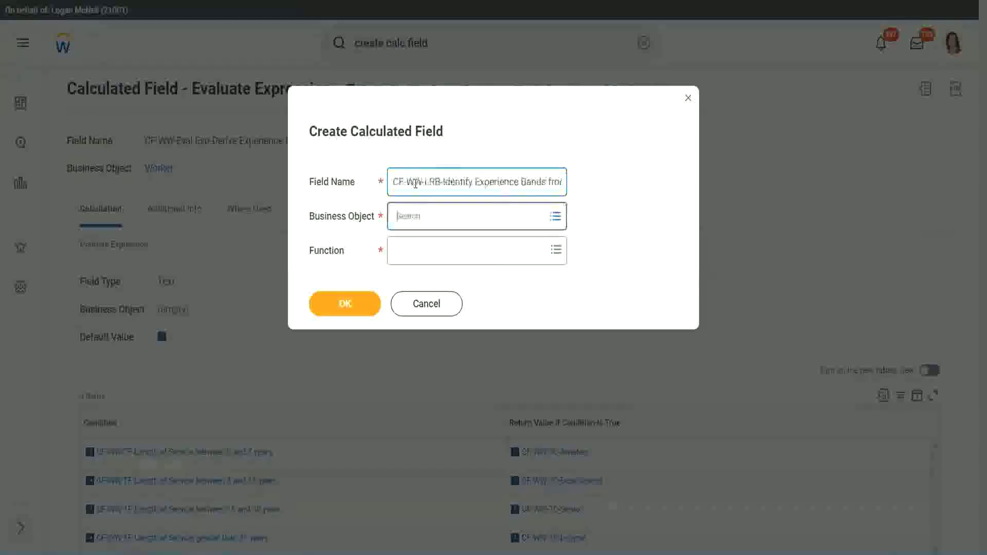
type("worke")
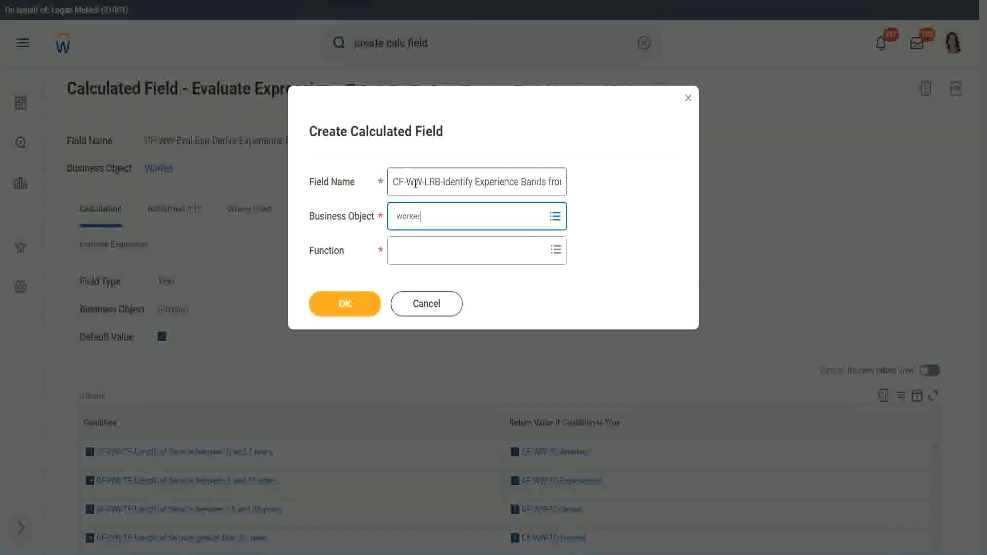
type("r")
key("Return")
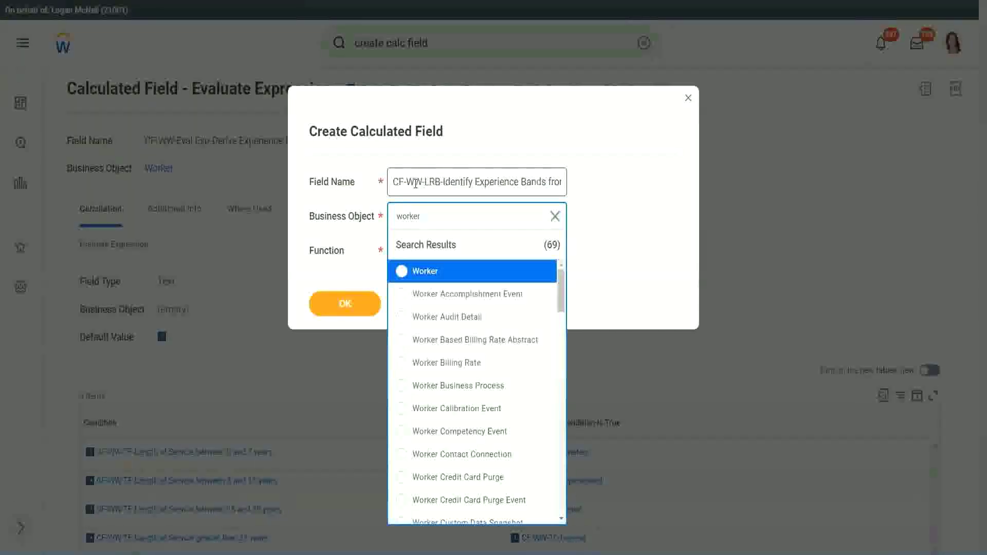
key("Return")
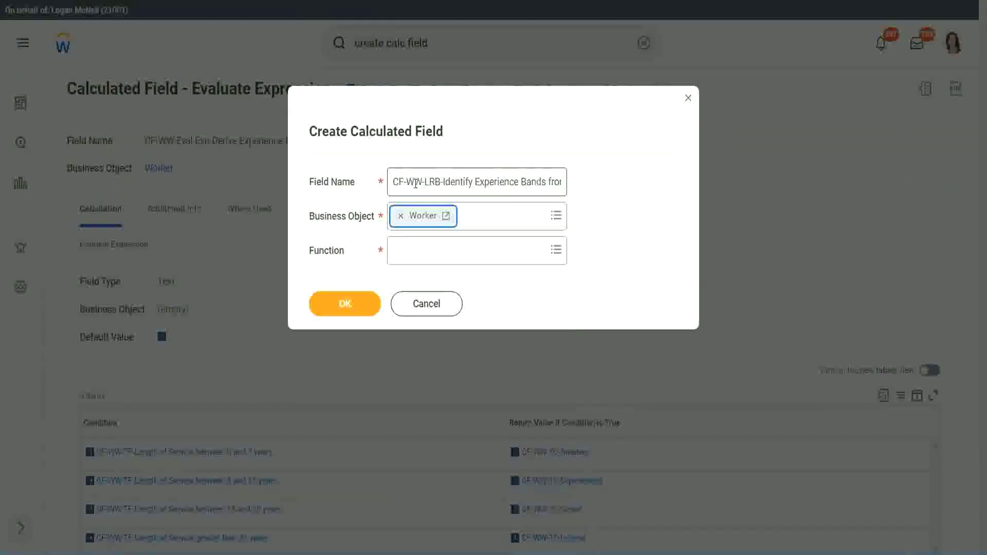
key("Tab")
type("ev")
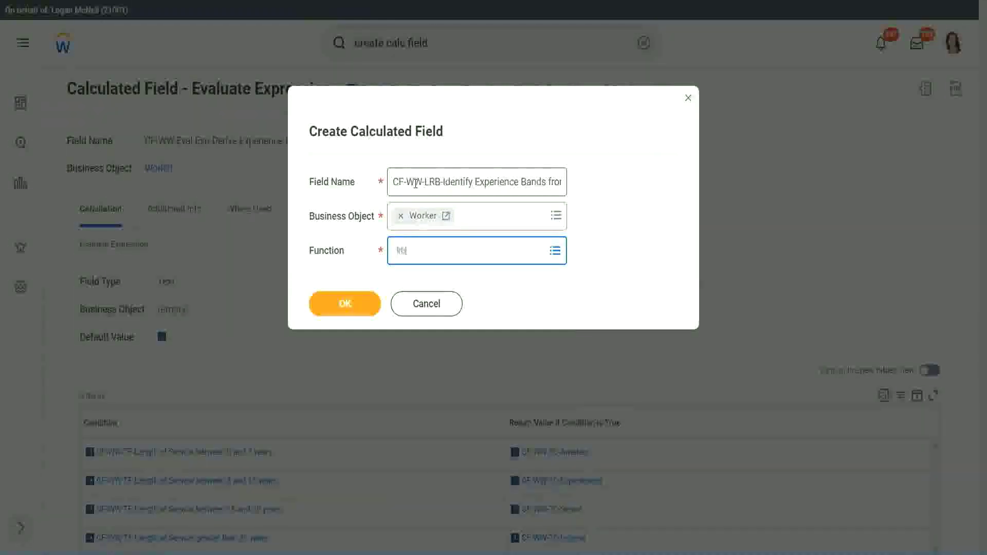
key("Return")
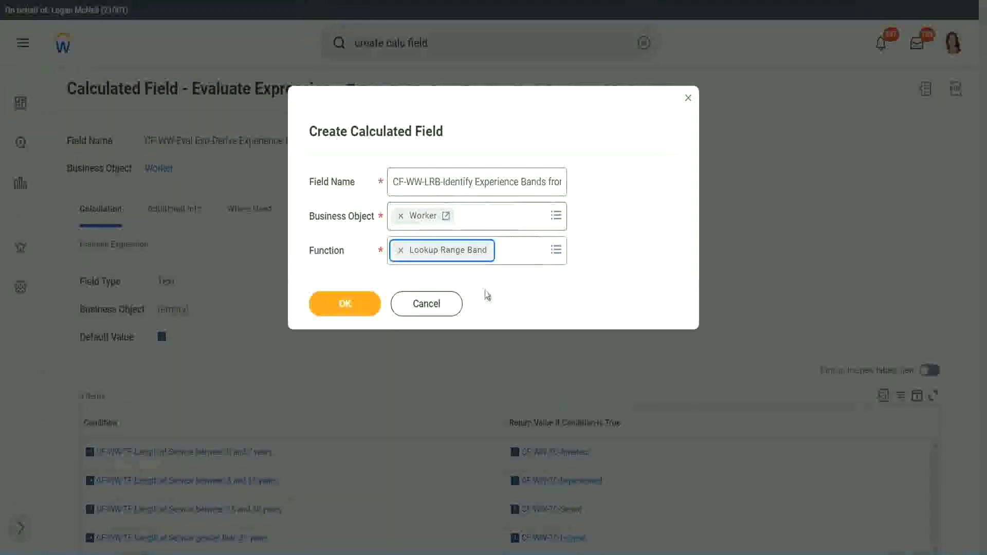
left_click(341, 304)
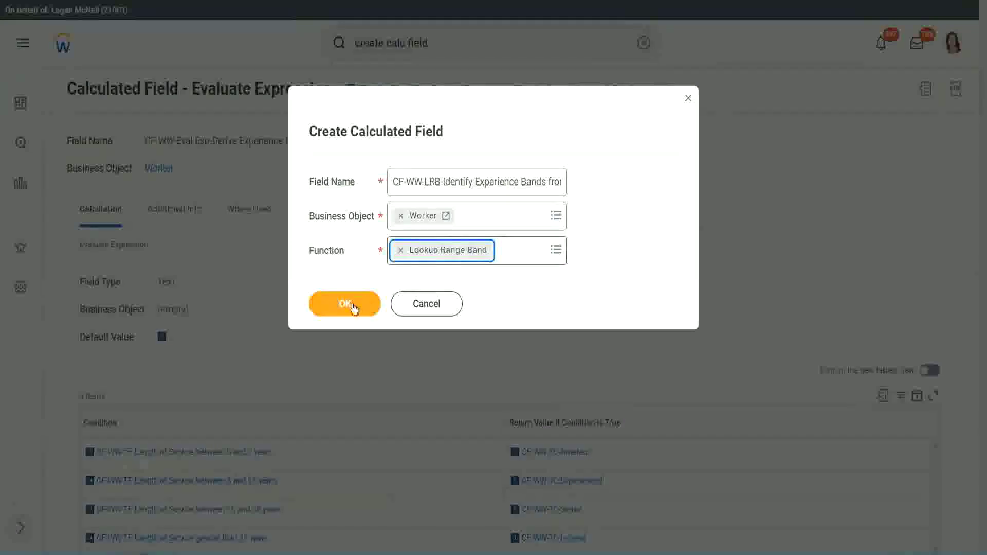
Step: Confirm the new field to reach the Lookup Range Band page, checking the report's Additional Info columns
left_click(352, 306)
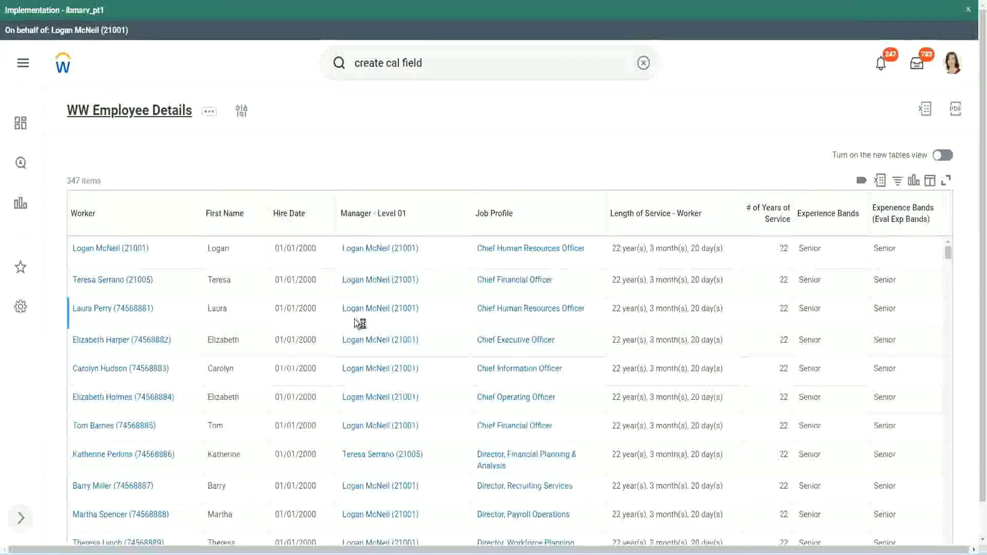
mouse_move(333, 308)
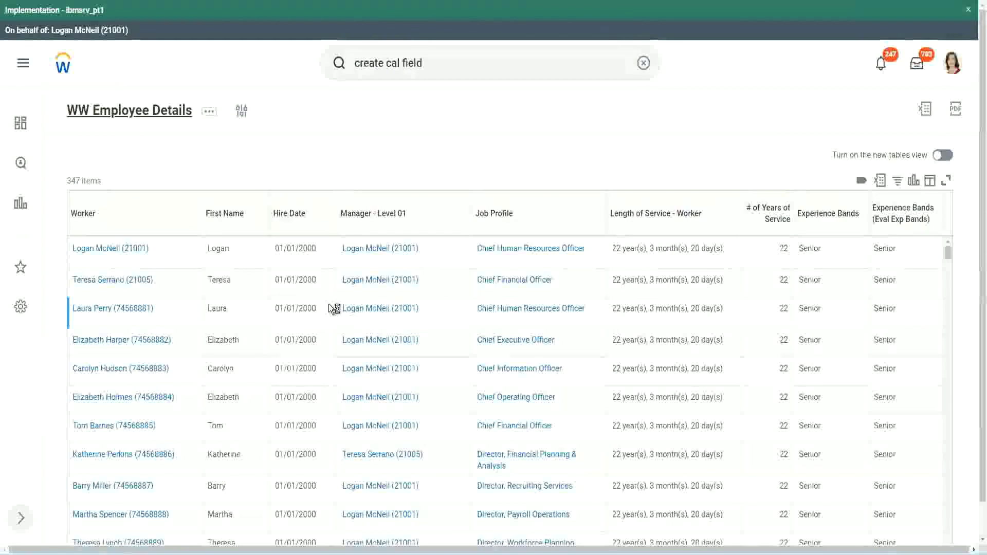
scroll(325, 339, "down", 5)
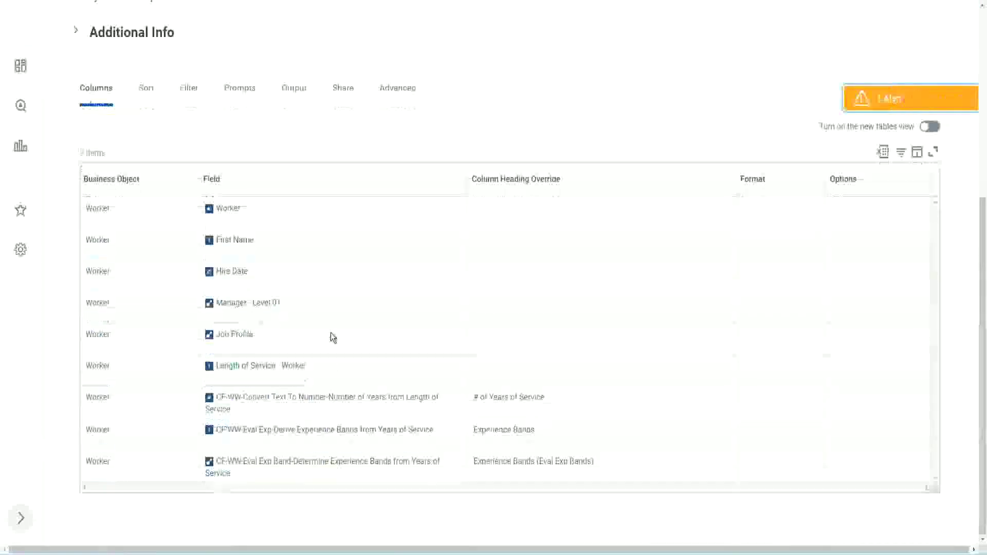
right_click(313, 403)
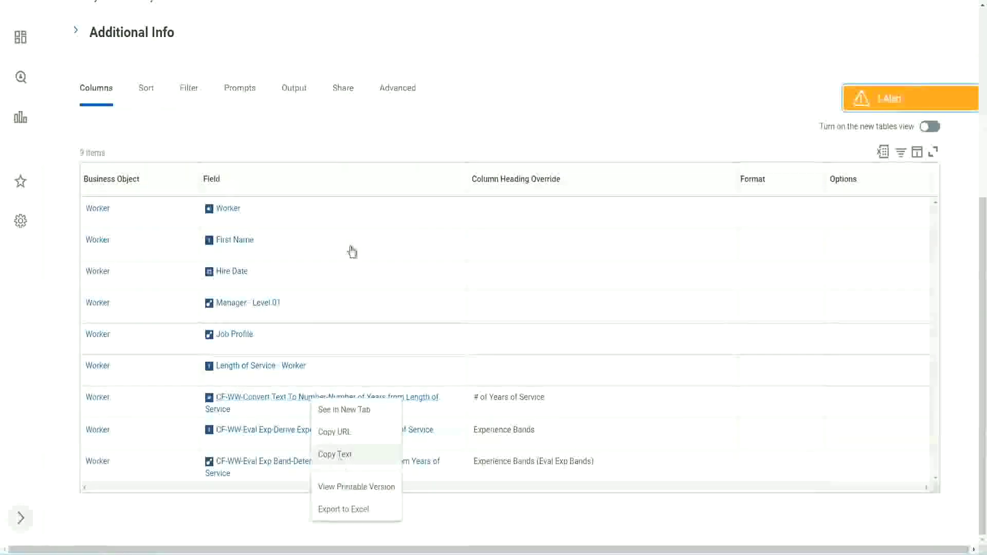
left_click(375, 129)
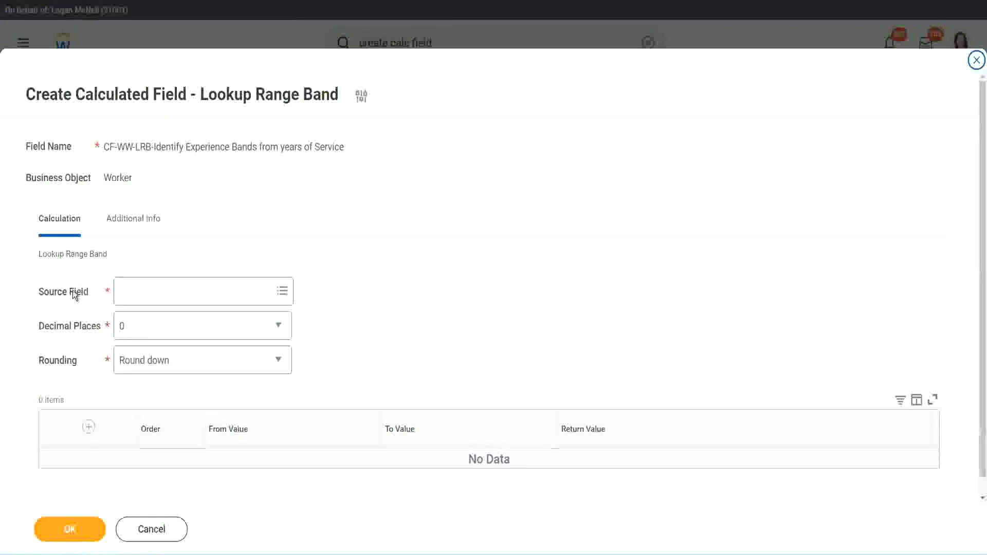
Step: Set Source Field to Number of Years from Length of Service, keeping Decimal Places at 0
left_click(154, 292)
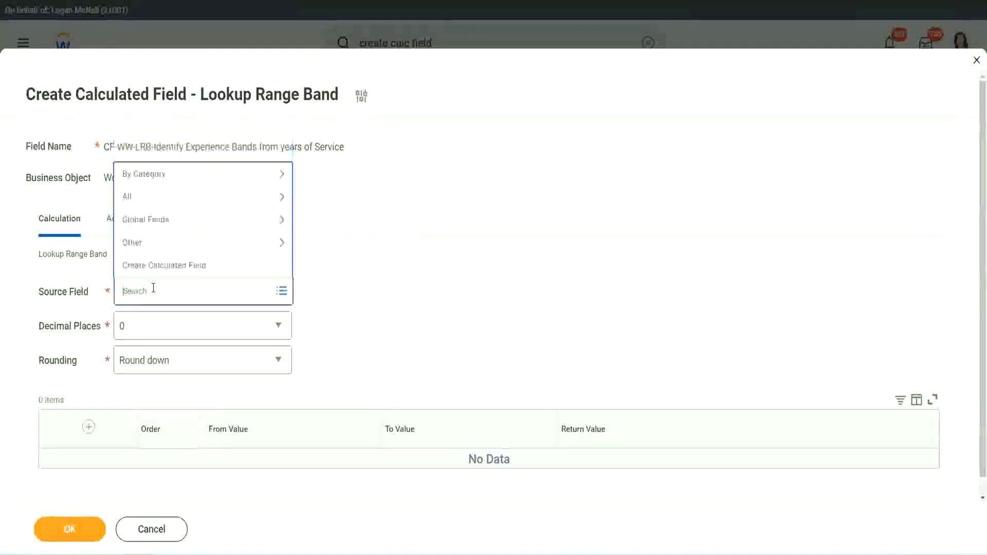
type("Number of Years from Length of Service")
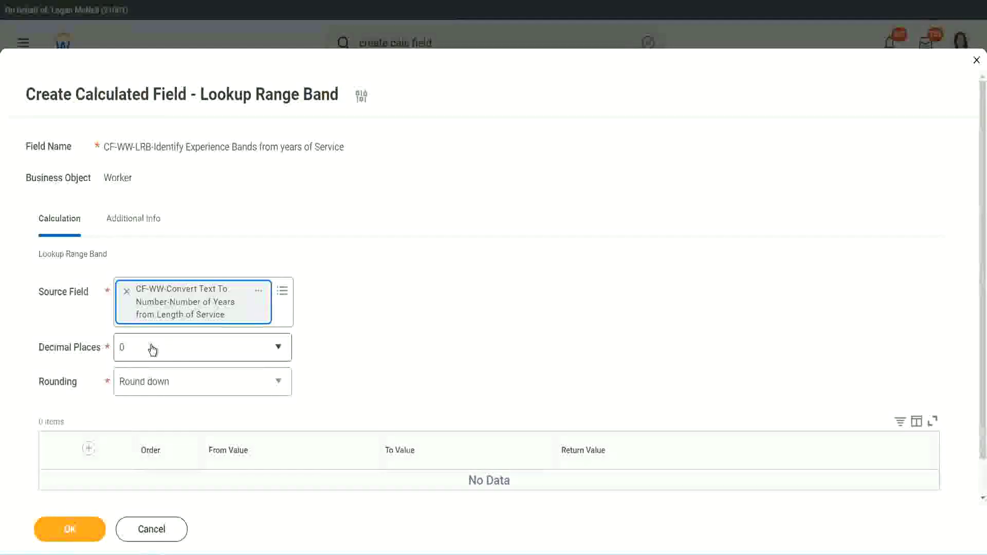
left_click(192, 354)
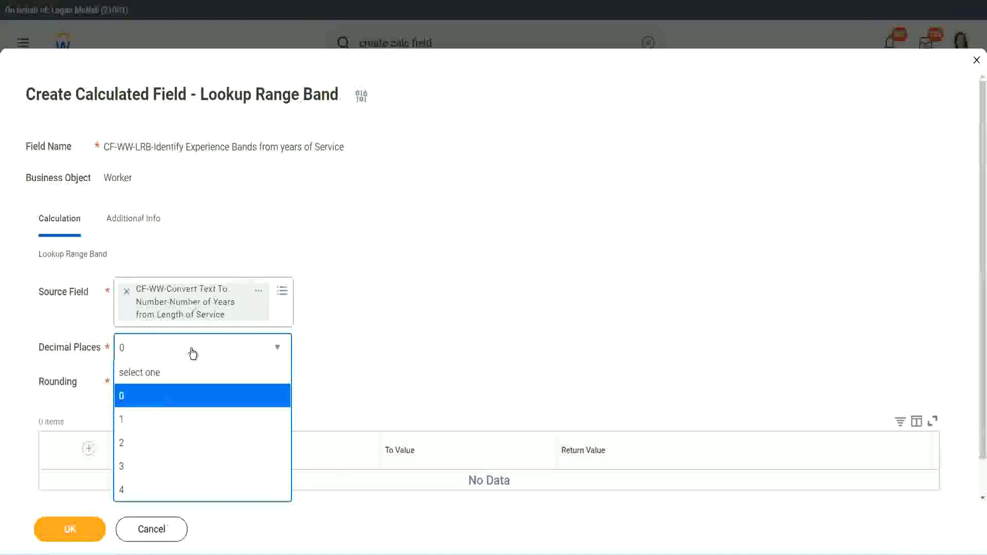
left_click(384, 337)
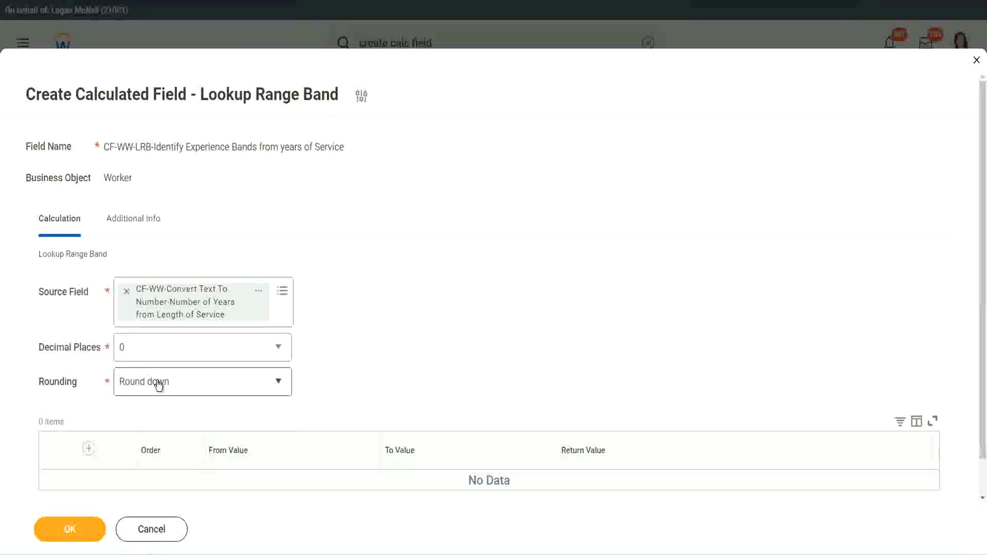
left_click(158, 386)
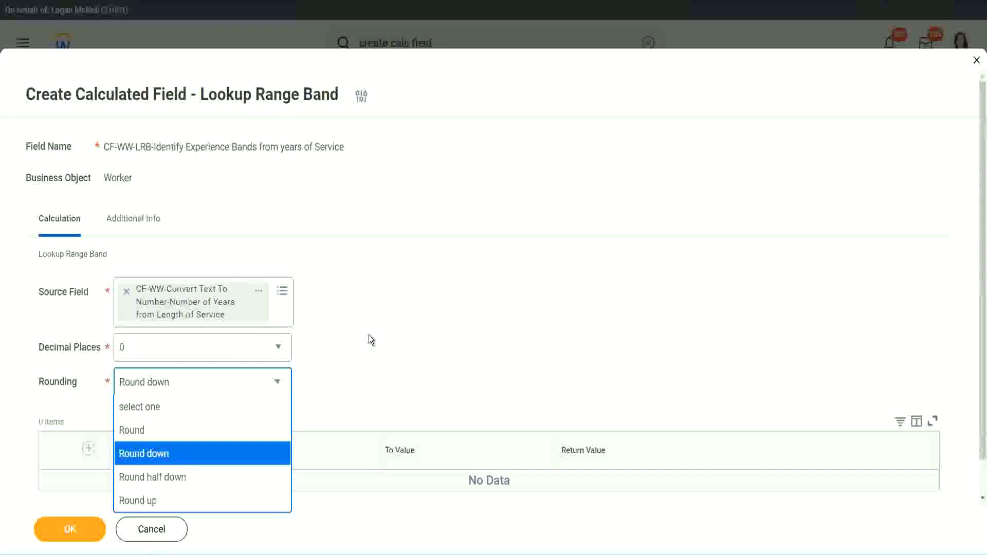
left_click(347, 379)
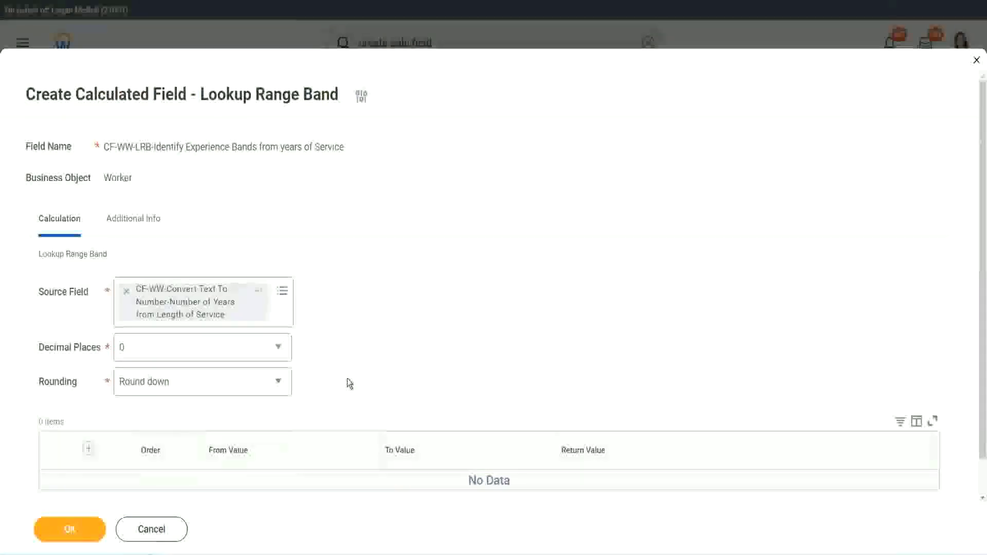
Step: Change the Rounding option from rounding down to Round
left_click(172, 387)
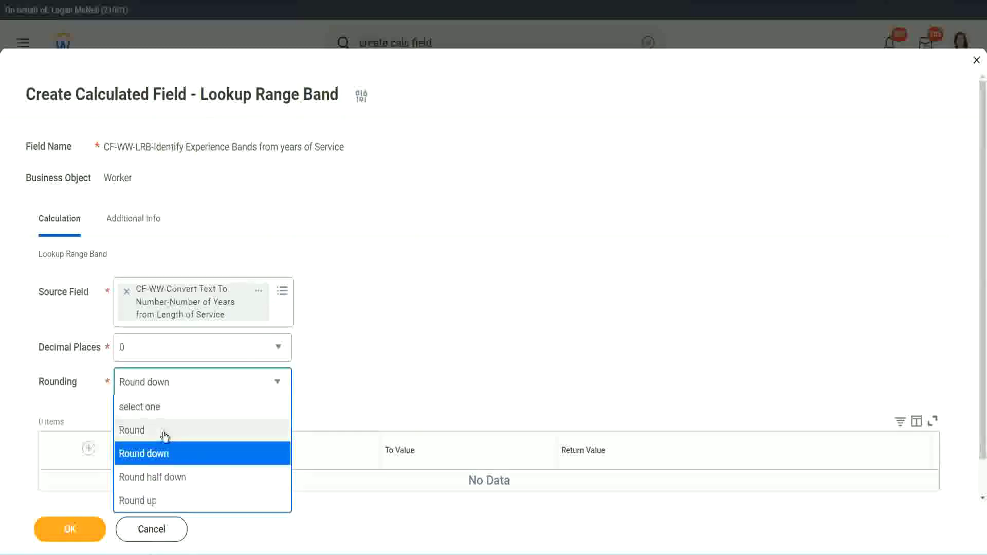
left_click(168, 430)
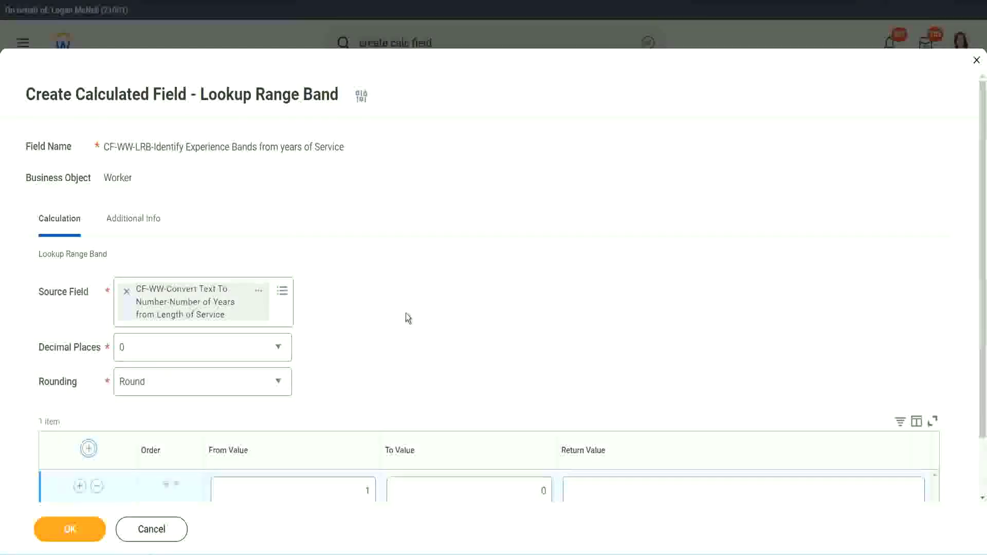
scroll(406, 317, "down", 1)
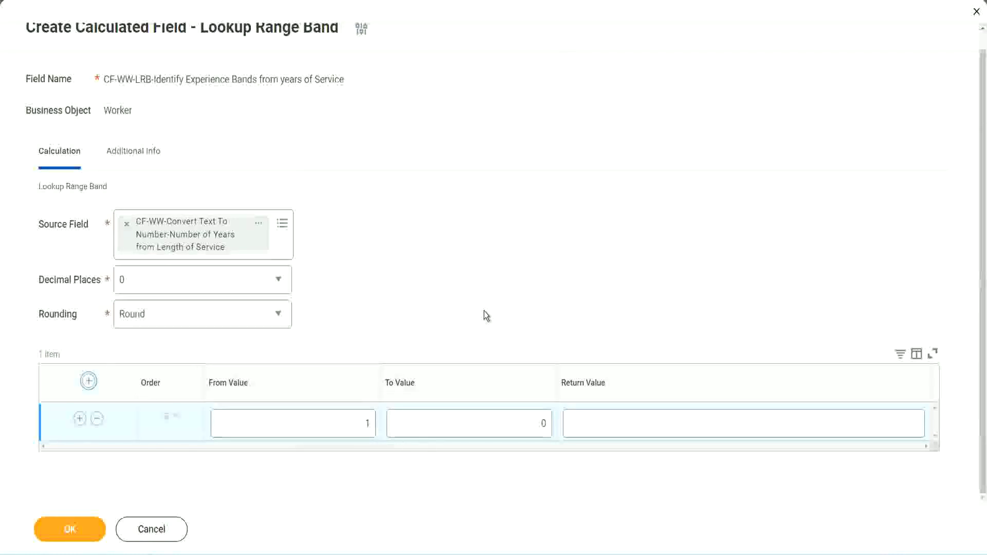
Step: Fill the first band row as From 0, To 7, returning Amateur
left_click(360, 428)
type("0")
key("Tab")
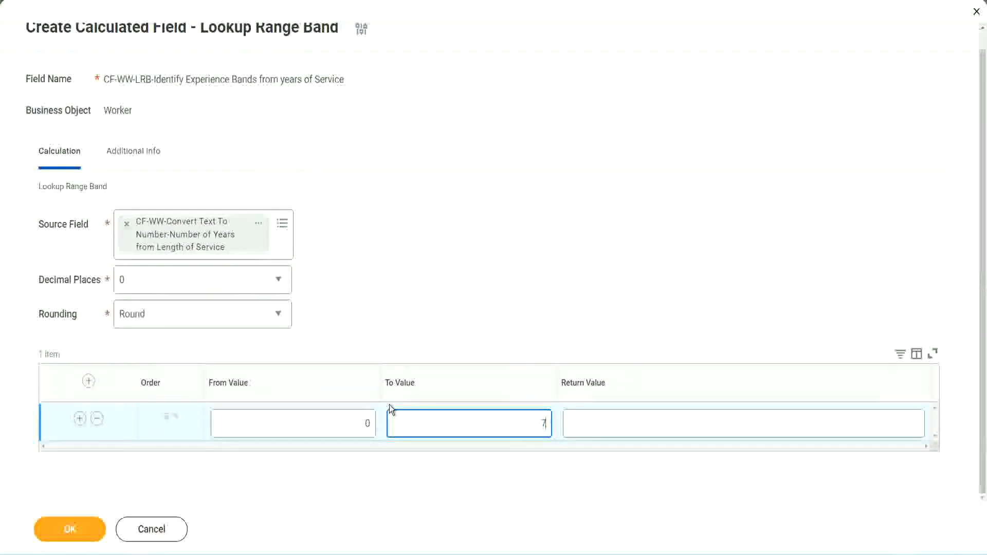
type("7")
key("Tab")
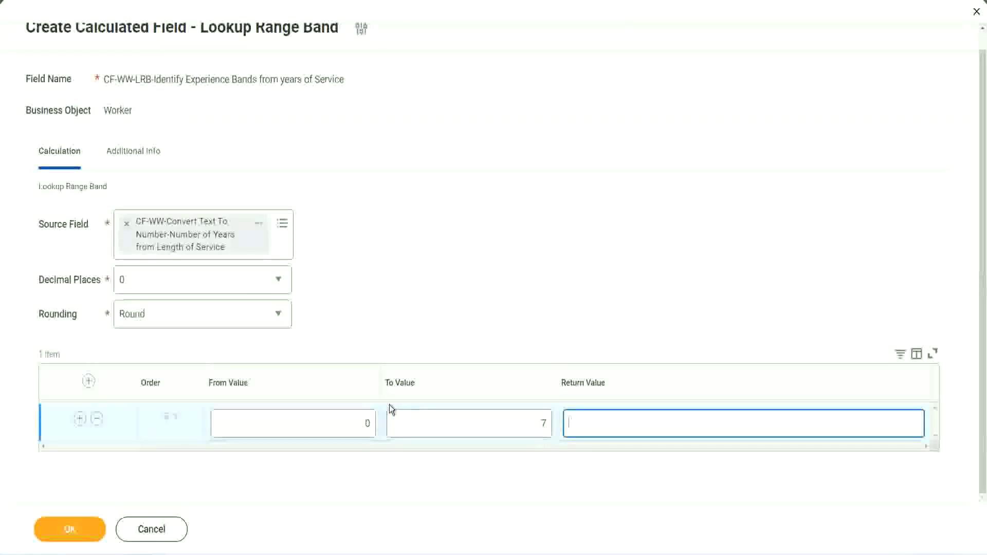
type("Amateur")
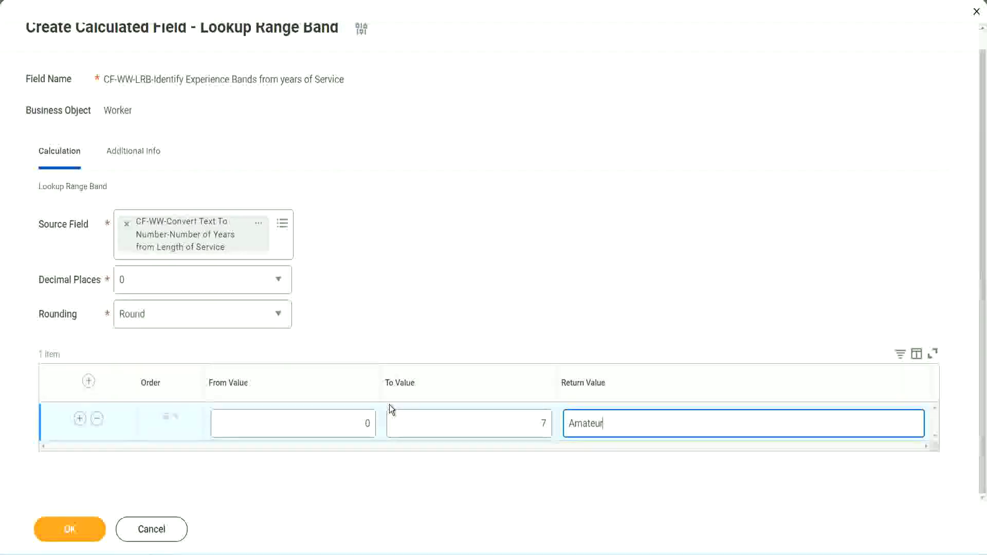
left_click(341, 425)
left_click(532, 416)
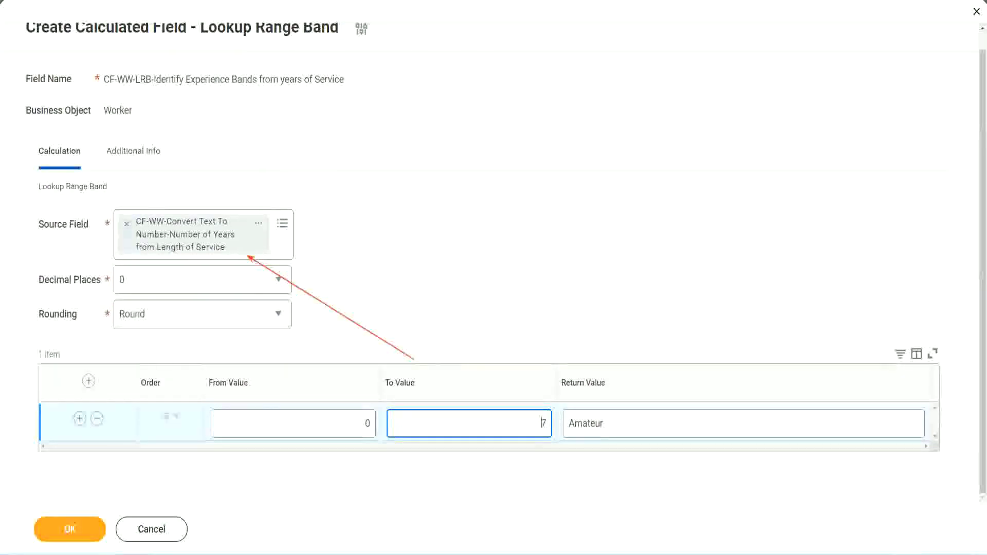
Step: Add a second band row from 8 to 15 returning Experienced
left_click(79, 417)
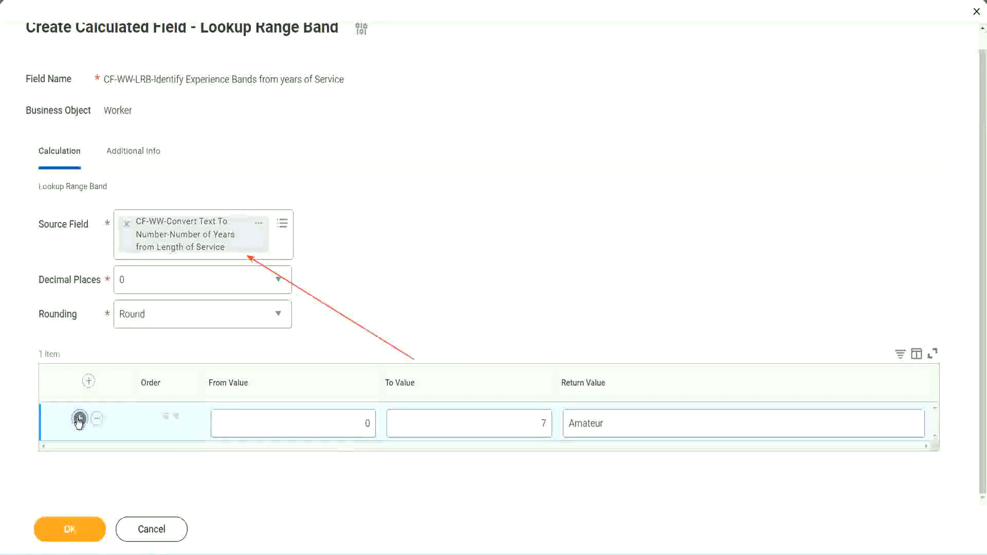
type("8")
left_click_drag(363, 460, 377, 467)
left_click(537, 427)
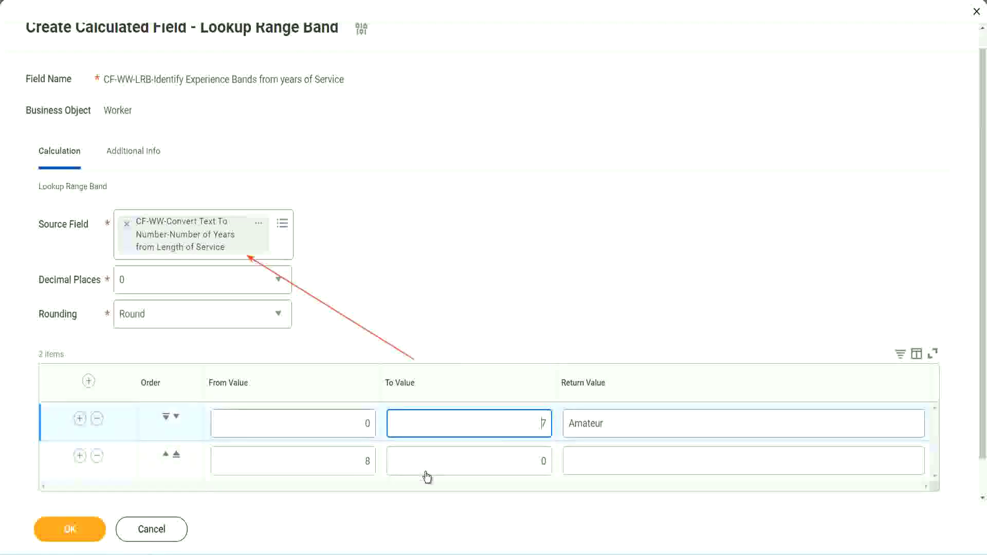
double_click(363, 462)
left_click(349, 460)
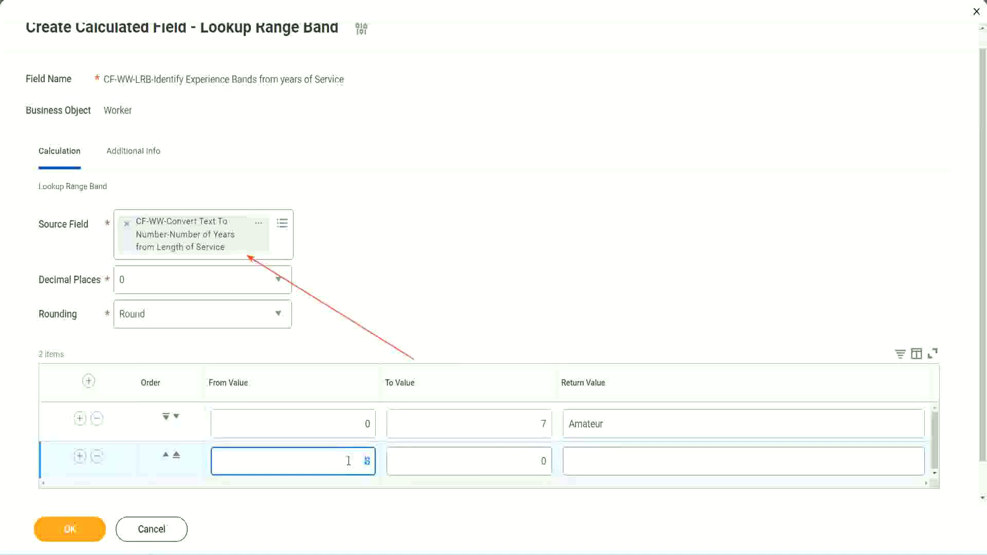
double_click(535, 461)
key("BackSpace")
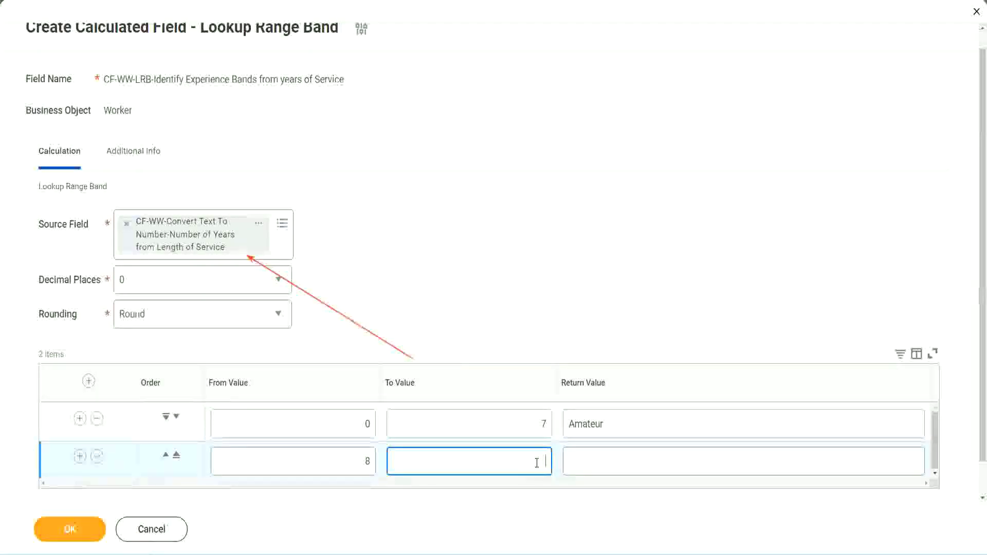
type("15")
left_click(608, 459)
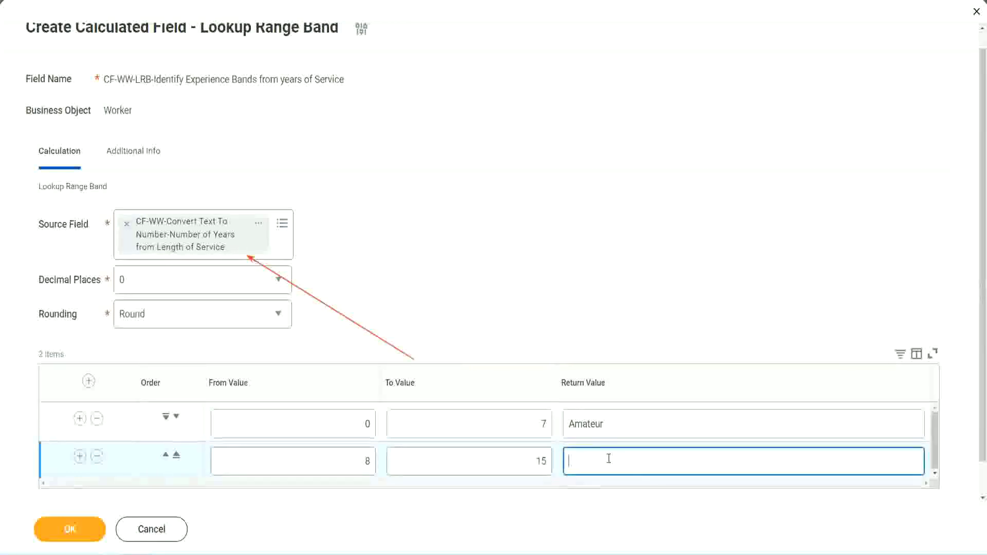
type("Experienced")
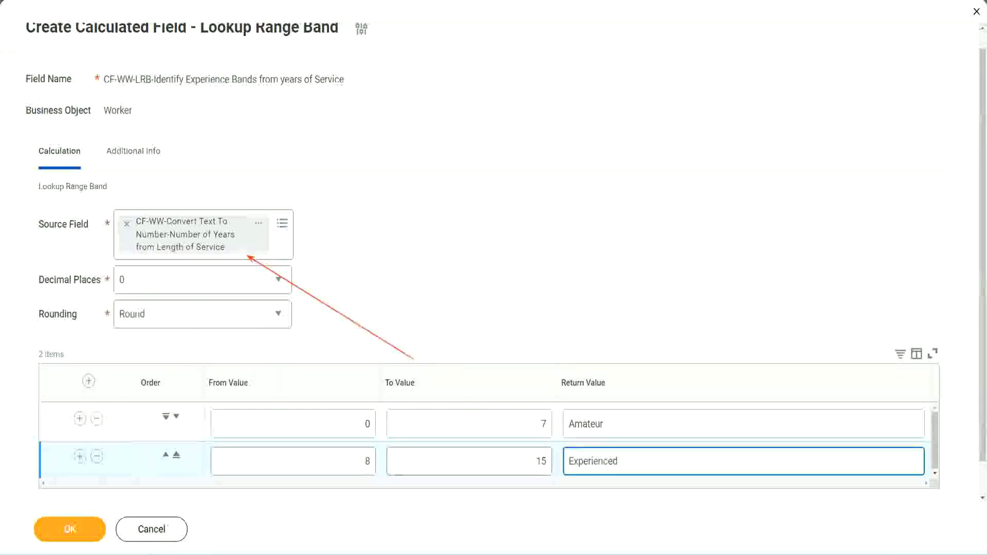
Step: Add a third band row from 16 to 30 returning Senior
left_click(80, 457)
type("16")
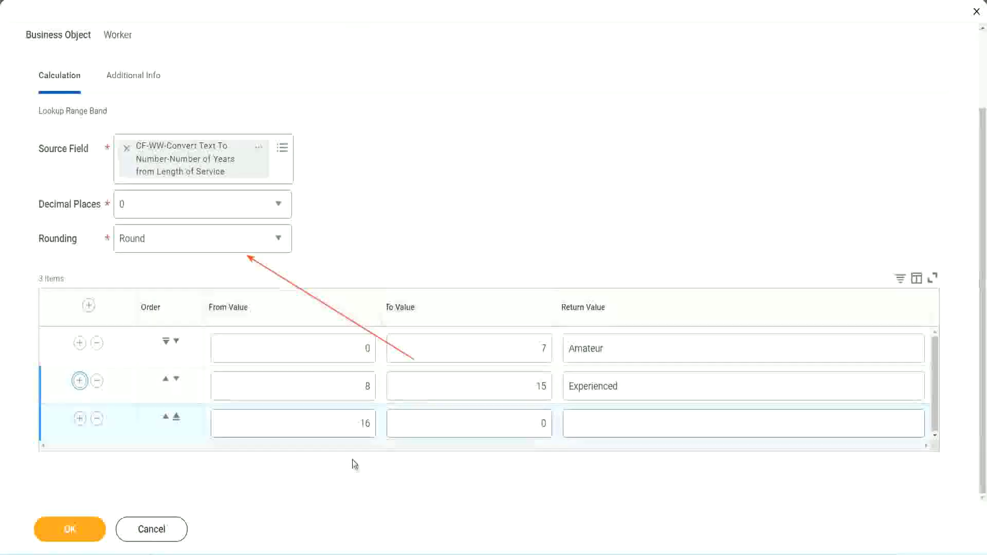
left_click(447, 424)
left_click(525, 422)
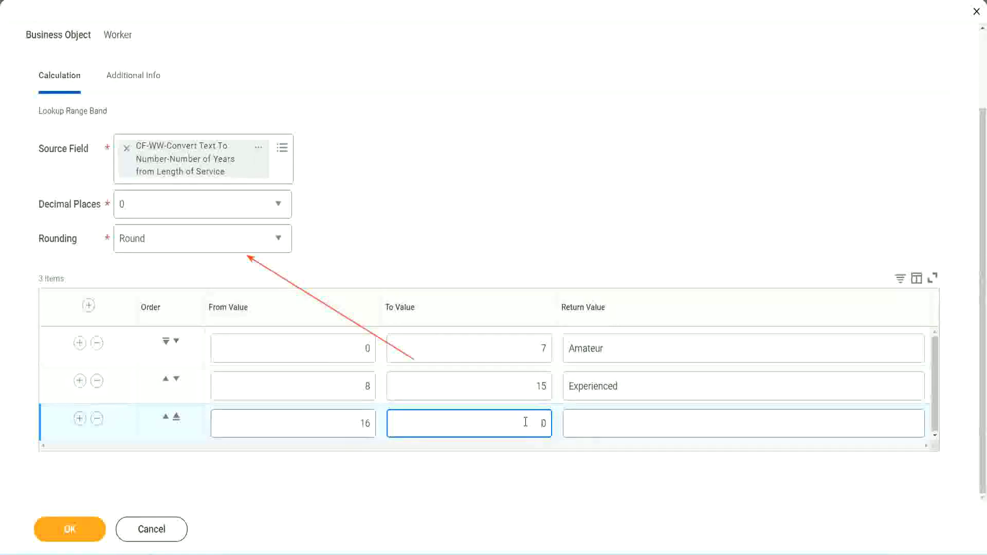
type("3")
key("Tab")
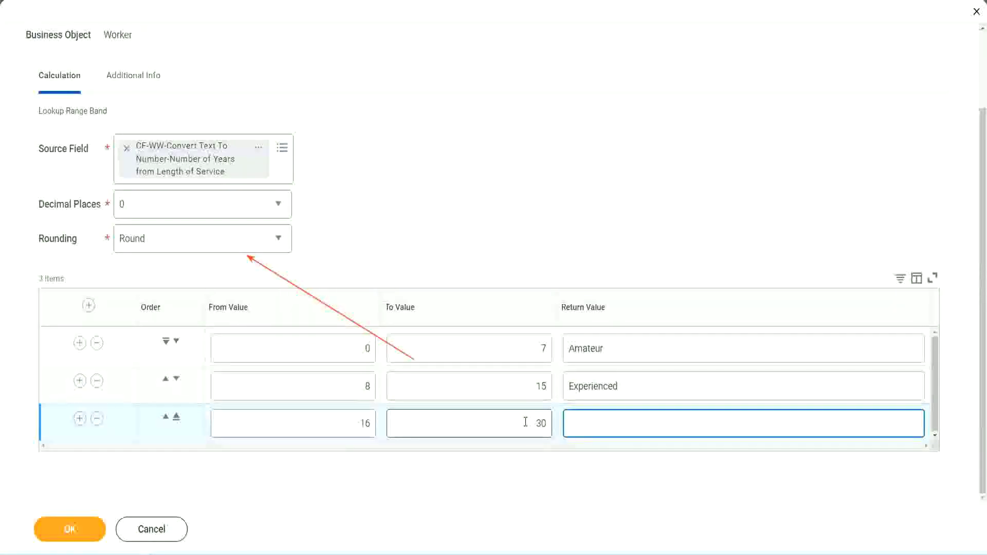
type("L")
key("BackSpace")
type("Senior")
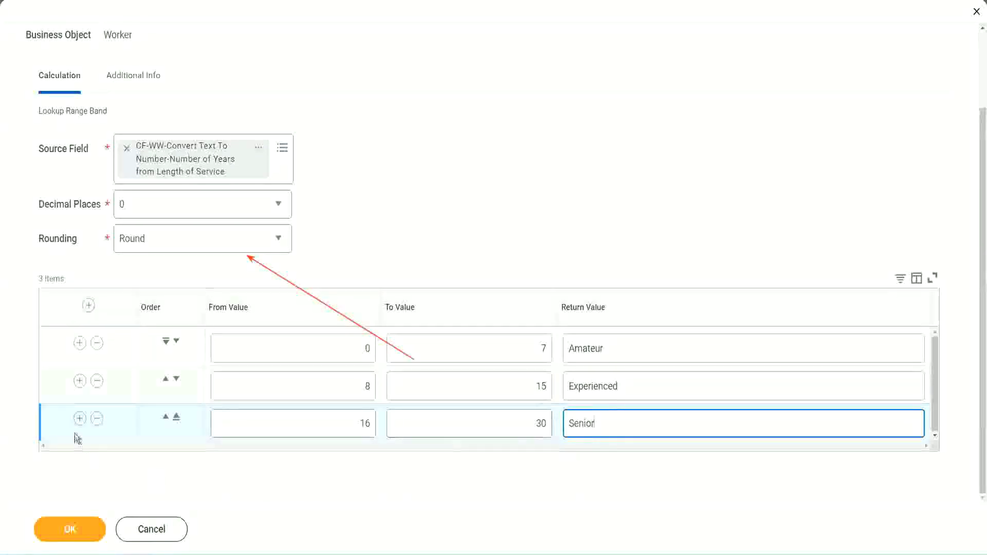
Step: Add a fourth band row from 31 to 1000 returning Legend
left_click(80, 418)
scroll(185, 393, "down", 1)
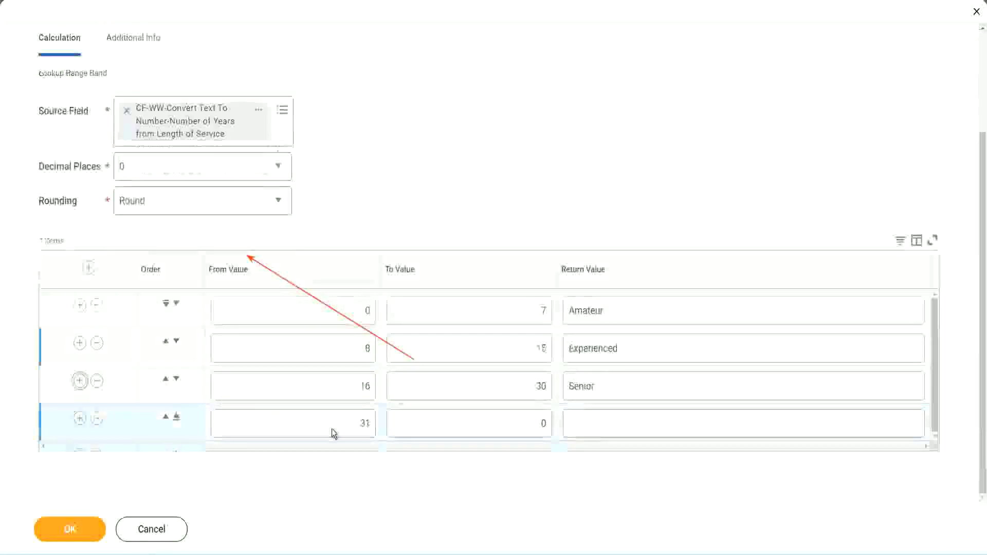
left_click(375, 423)
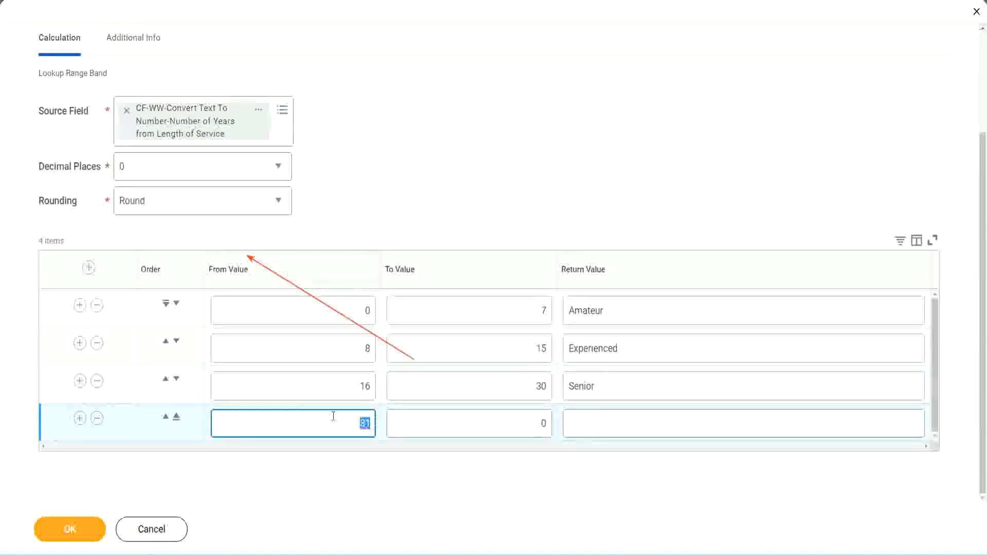
left_click(540, 422)
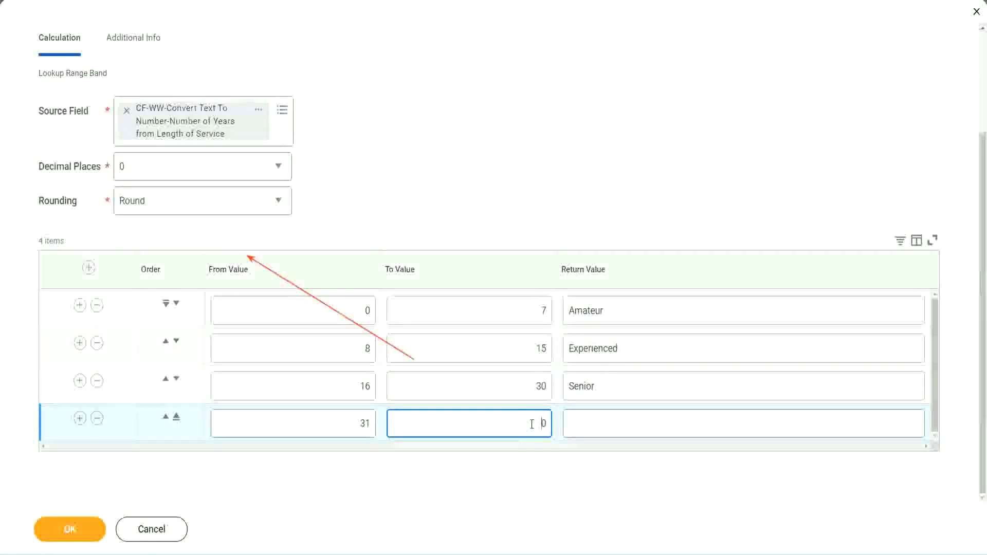
type("1000")
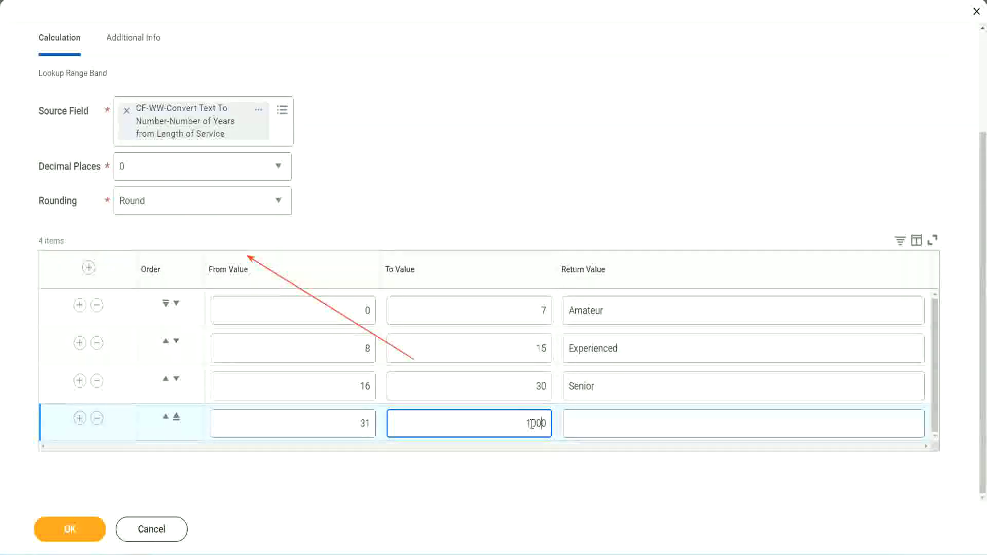
left_click(574, 426)
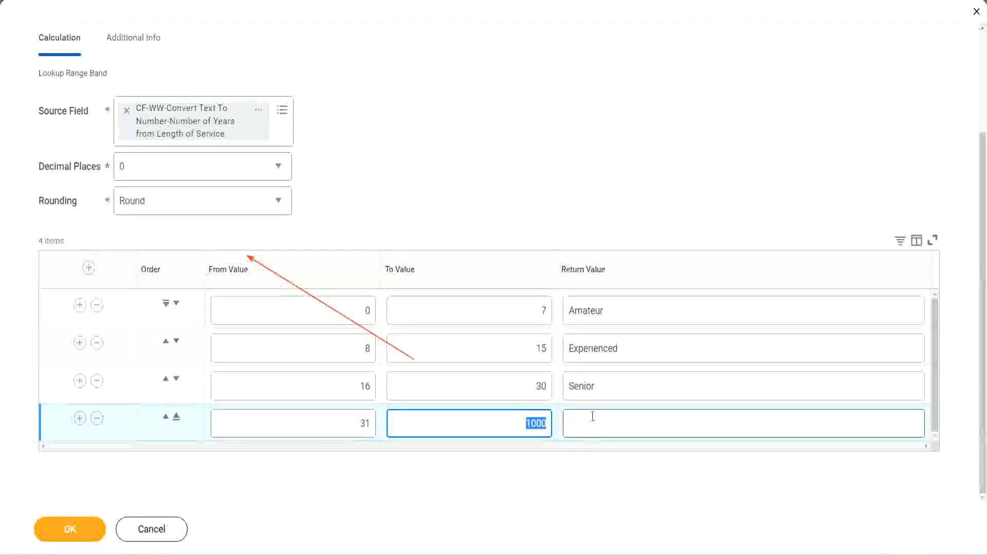
left_click(517, 421)
double_click(546, 423)
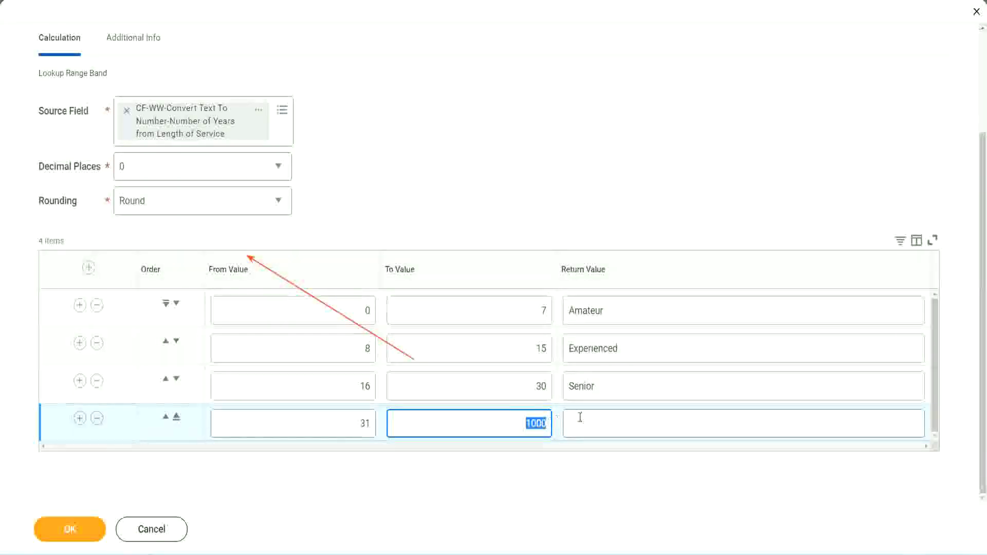
left_click(616, 423)
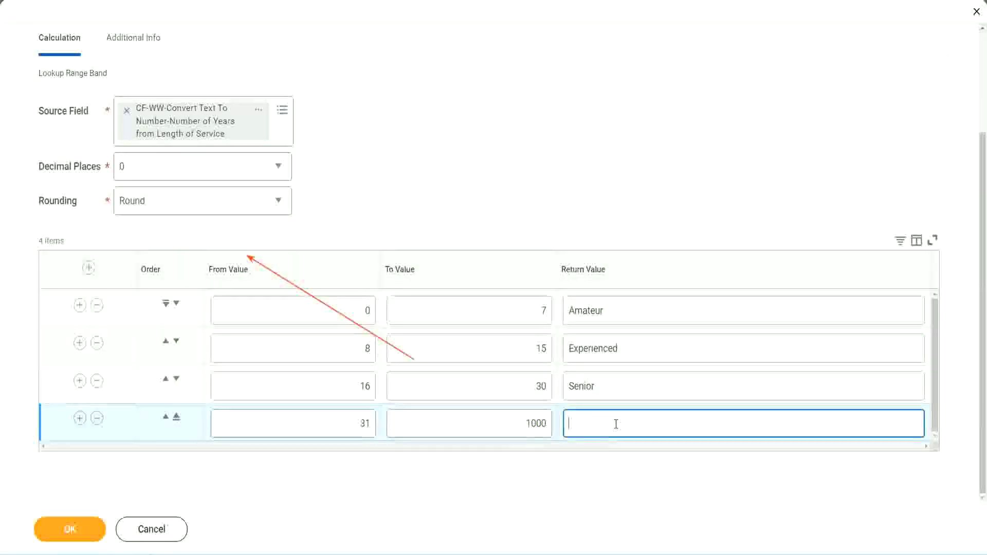
type("Legend")
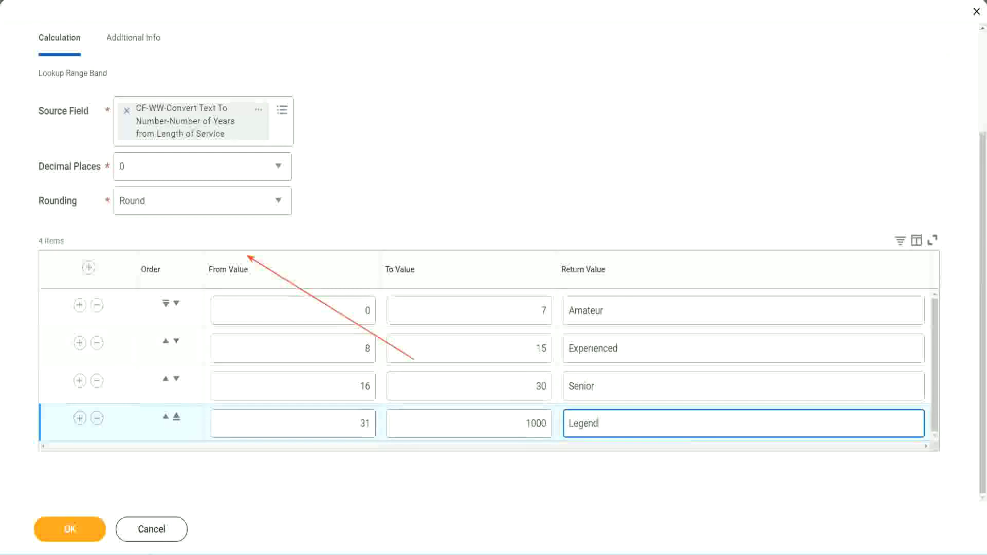
Step: Check the Amateur, Experienced, Senior and Legend band rows, then save the field with OK
left_click(459, 170)
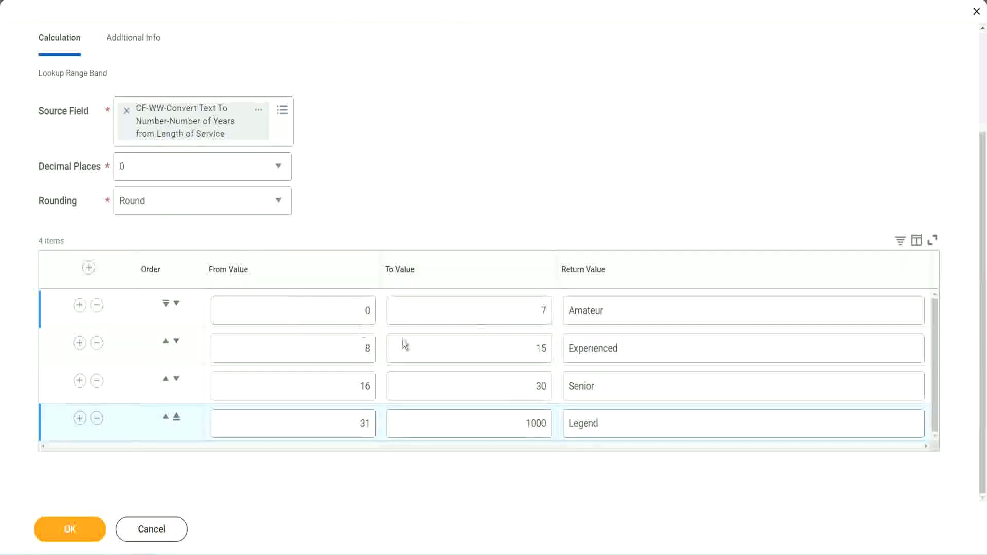
double_click(640, 308)
double_click(639, 347)
double_click(622, 423)
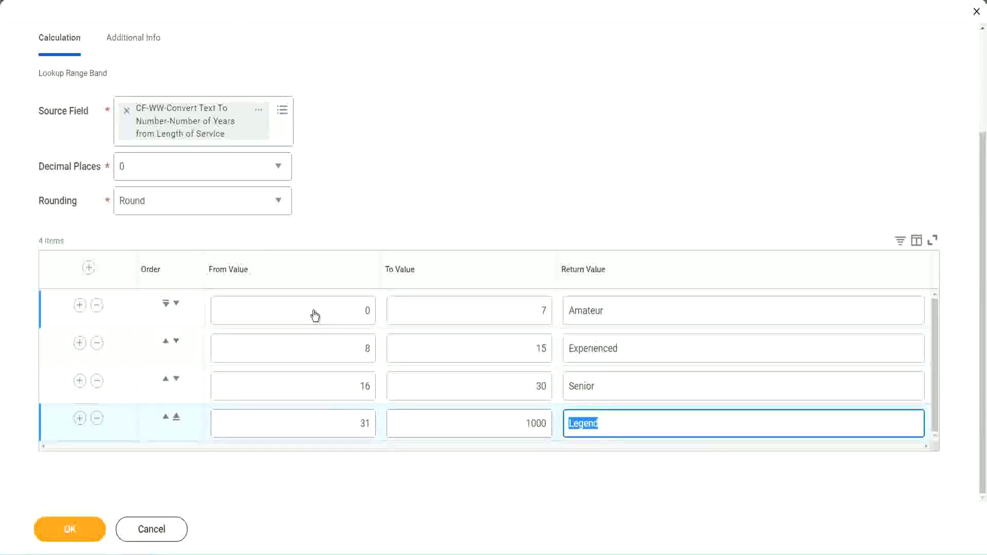
left_click(316, 314)
left_click(460, 309)
left_click(589, 310)
double_click(641, 347)
double_click(630, 386)
double_click(619, 423)
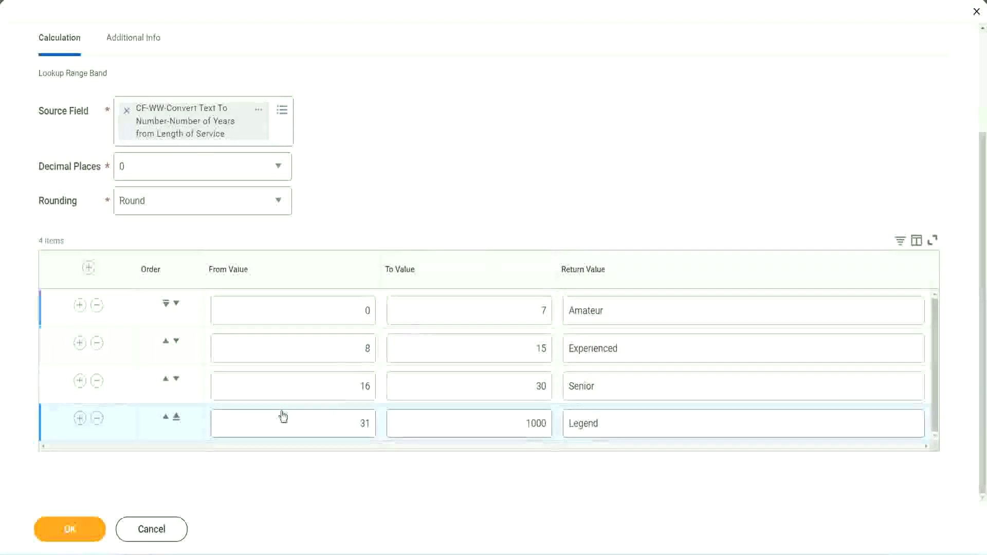
left_click(69, 528)
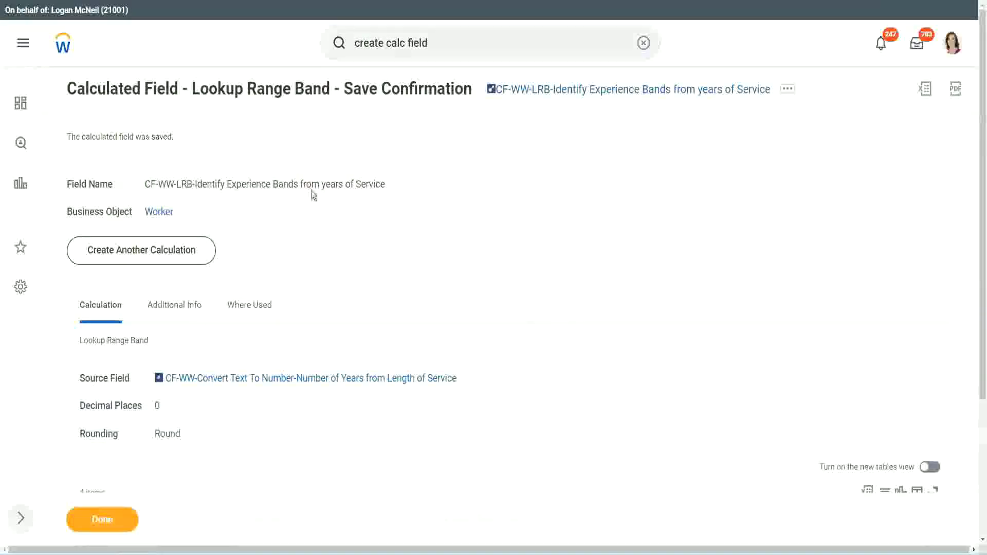
right_click(572, 92)
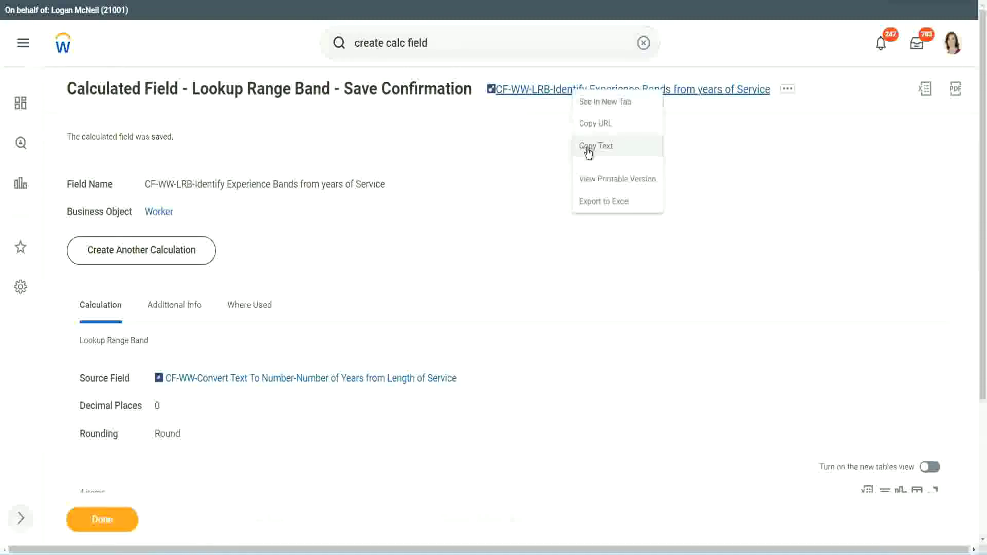
left_click(584, 148)
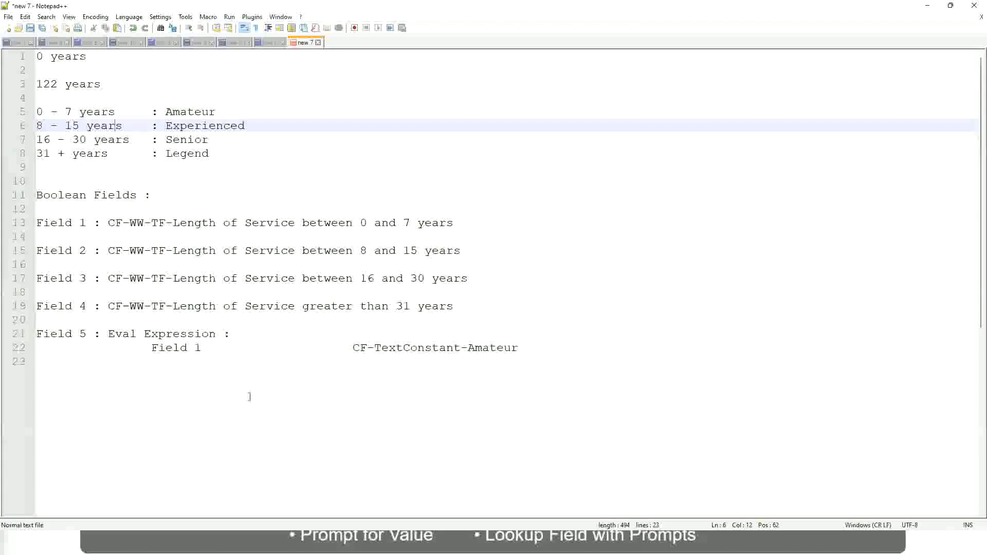
Step: Below the existing notes, record a salary range of 10,000 USD to 1,000,000 USD
key("Return")
key("Return")
key("Return")
key("Return")
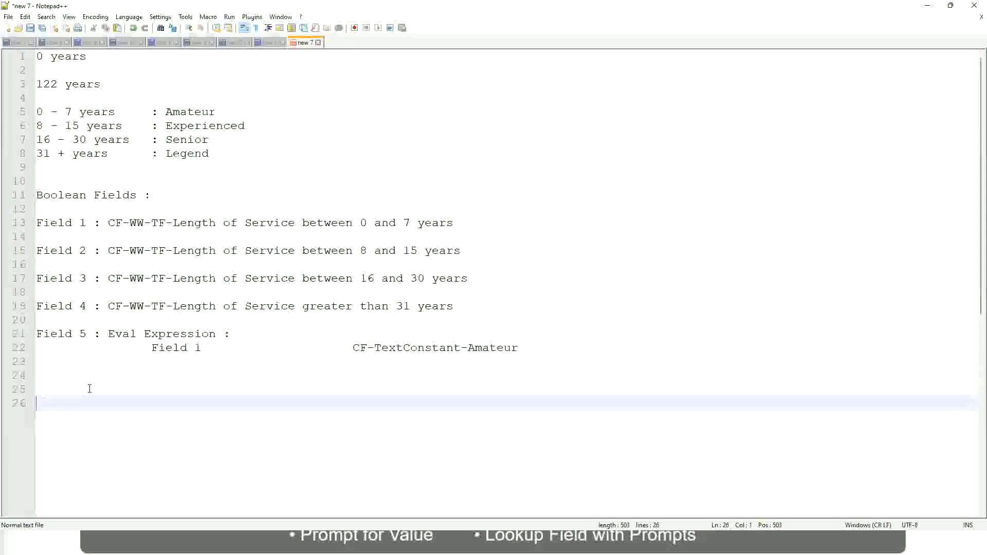
type("10,000 USD")
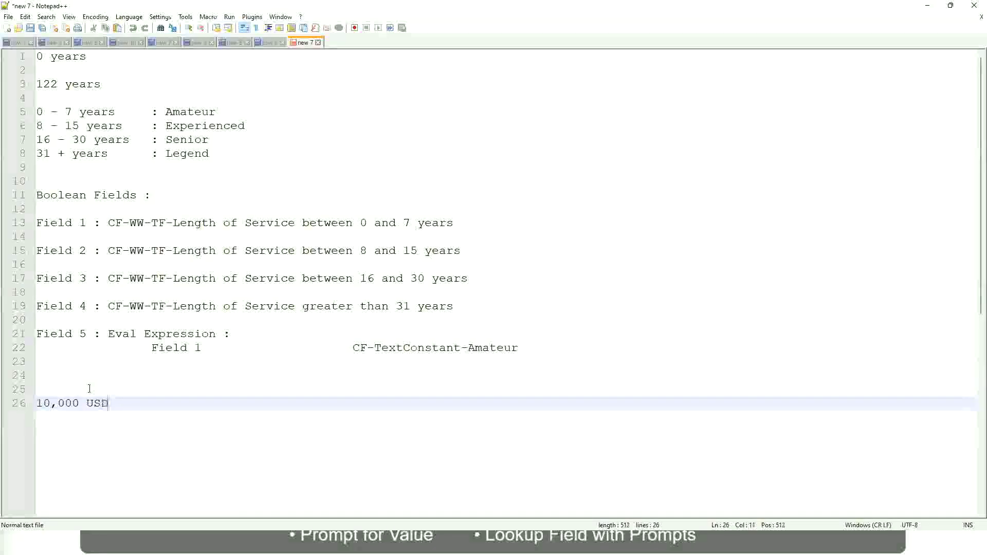
key("Tab")
key("Tab")
key("Tab")
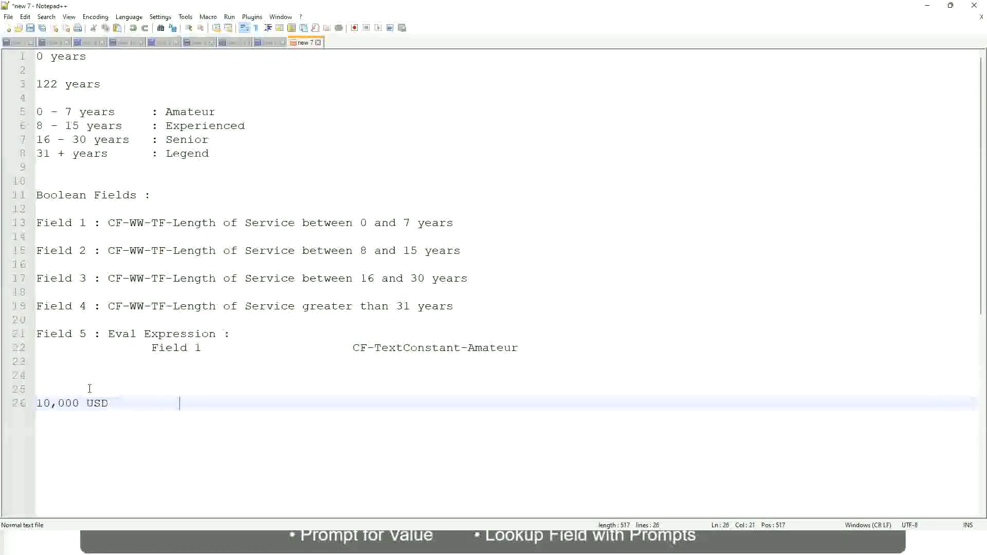
key("Tab")
key("Tab")
type("1,000,000")
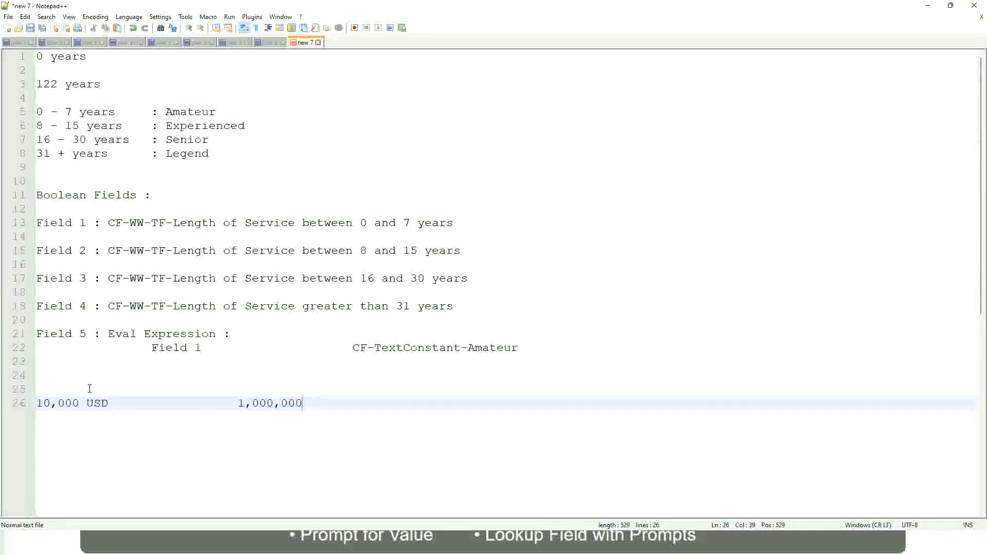
key("Left")
key("Left")
key("Left")
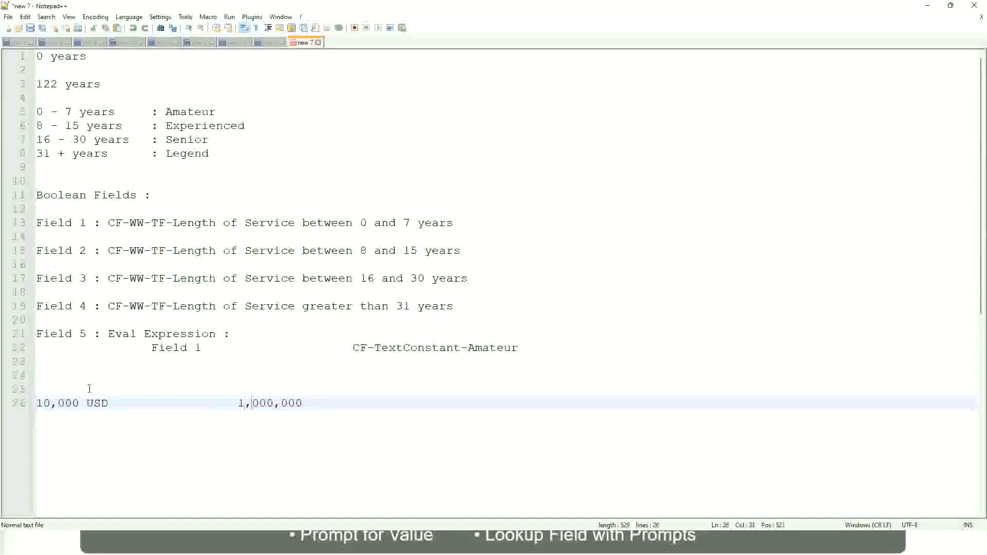
key("Right")
key("Right")
key("Right")
key("End")
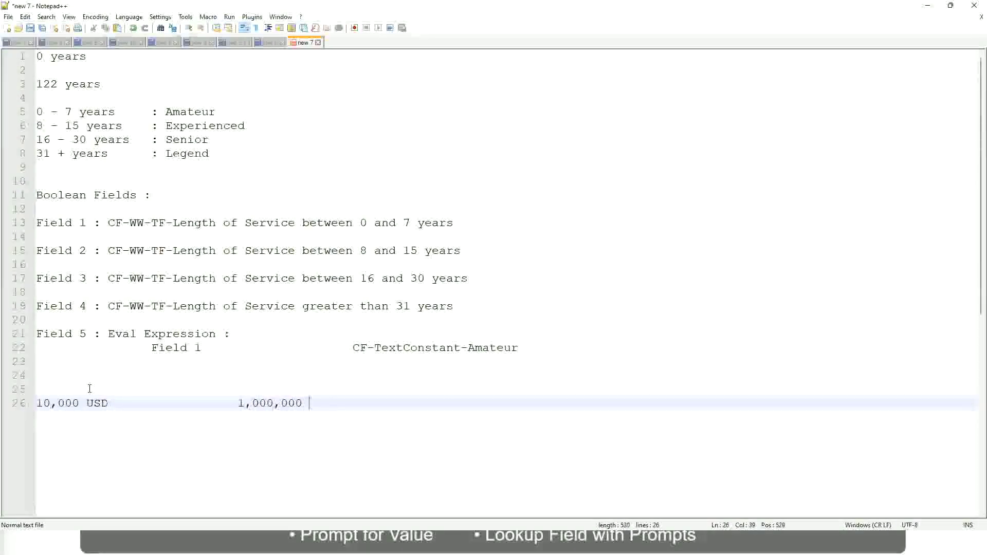
type("USD")
key("Escape")
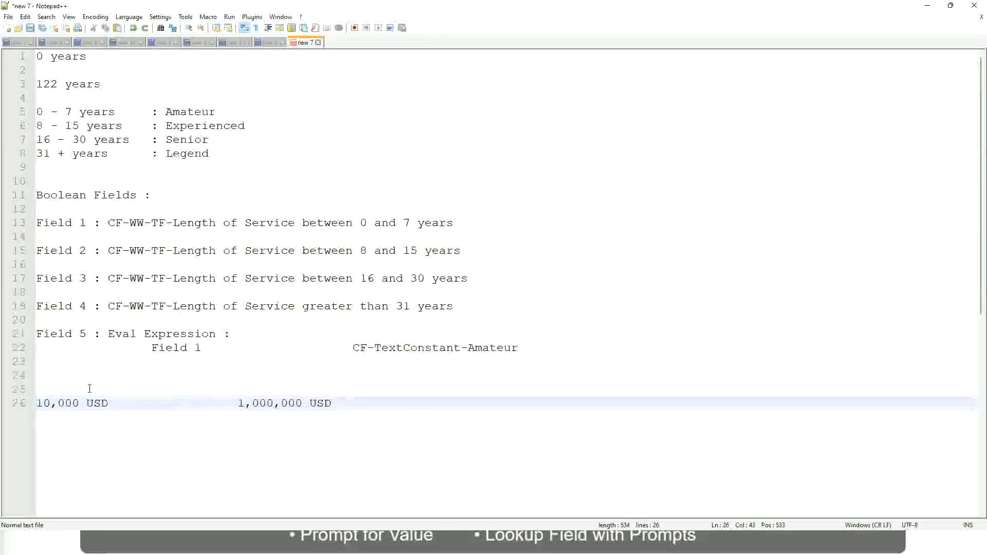
key("Return")
key("Return")
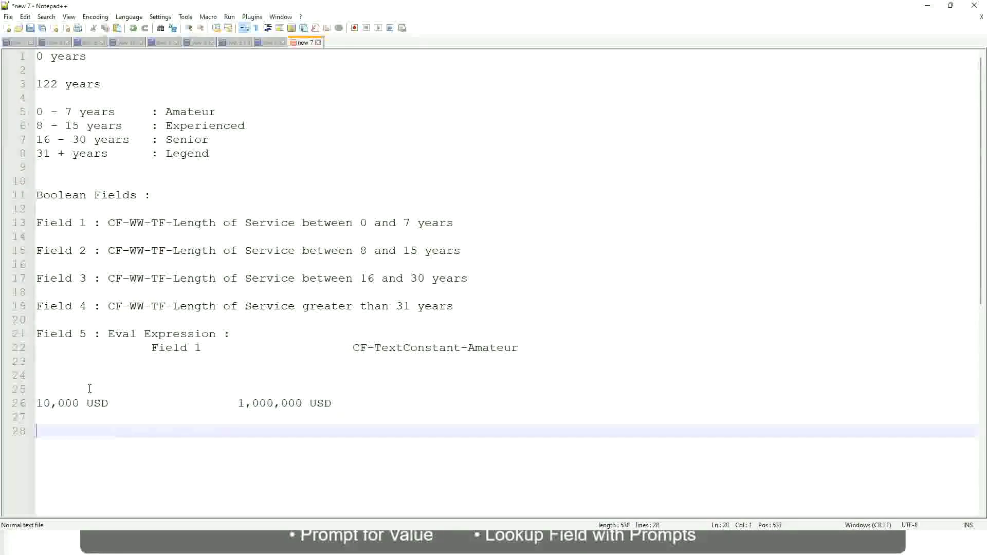
type("10")
type(" - 50")
type(",000")
Step: Enter bands '10 - 50,000 : Low', '50,001 - 150,000 : Medium', '> 150,000 : High', tab-aligning labels
key("Tab")
key("Tab")
key("Tab")
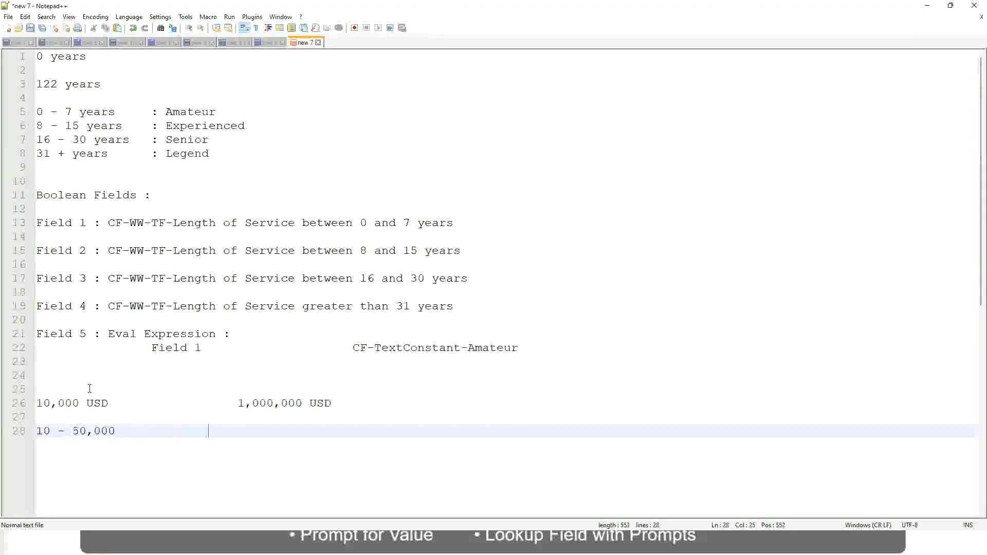
type(": Low")
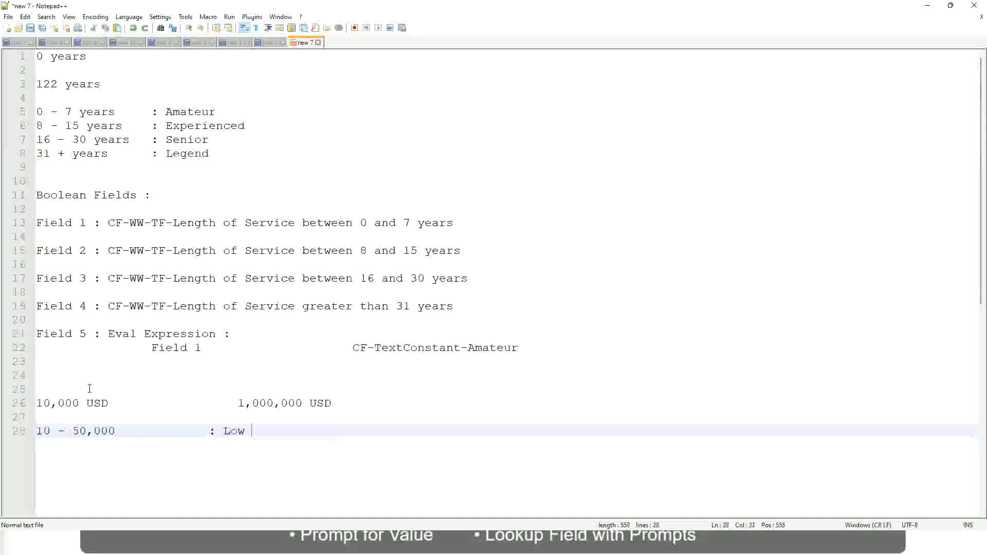
key("Return")
key("Return")
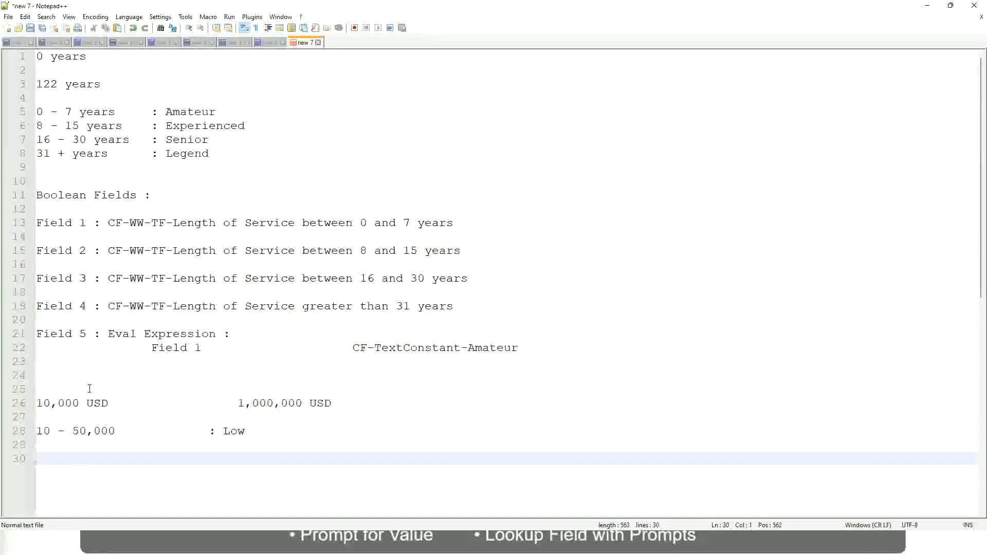
key("Up")
type("50,001")
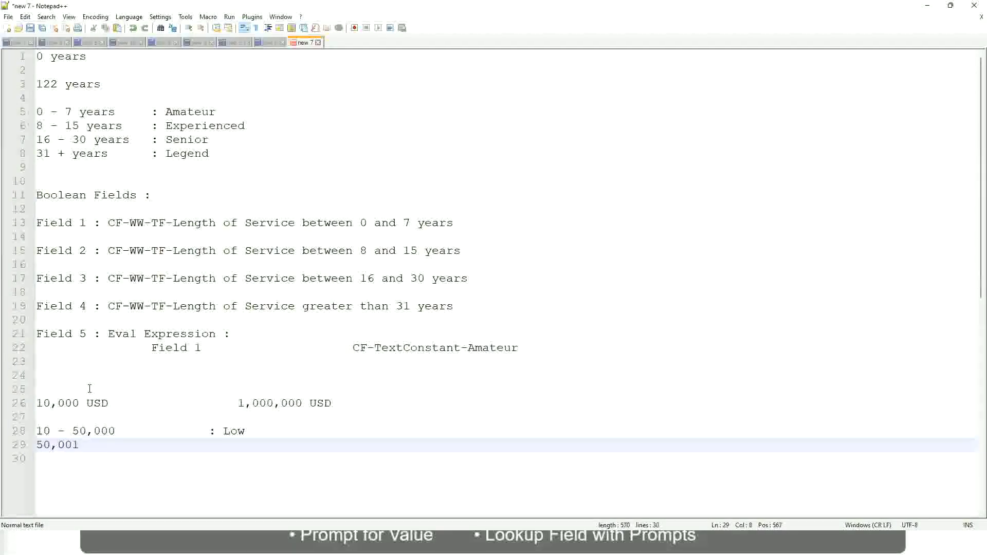
type(" - 150,000")
key("Tab")
key("Tab")
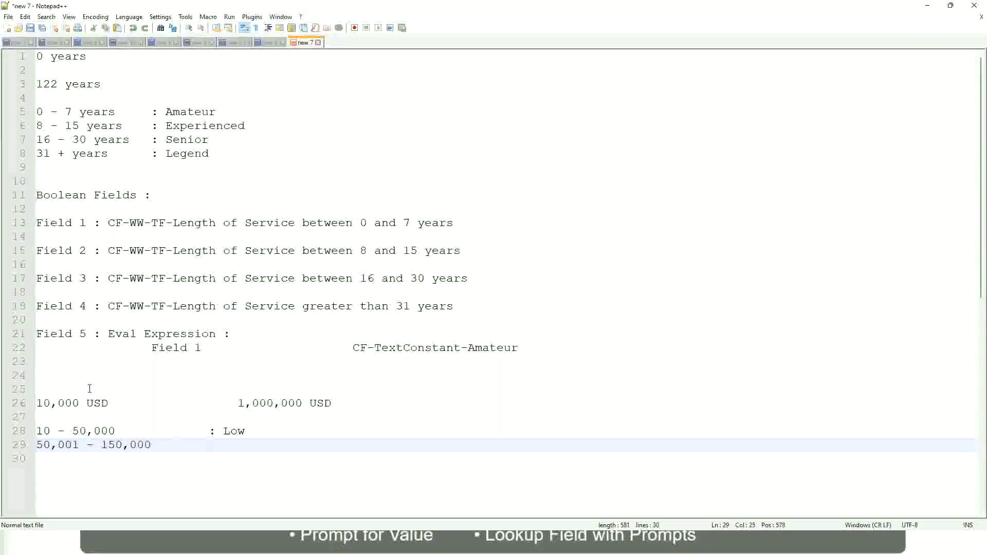
type(": Medium")
key("Return")
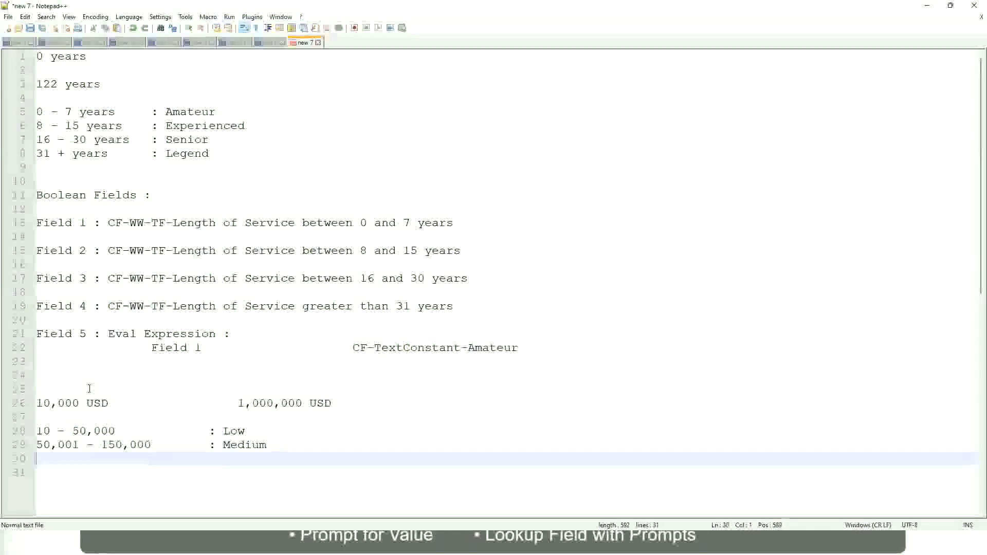
type("> 1")
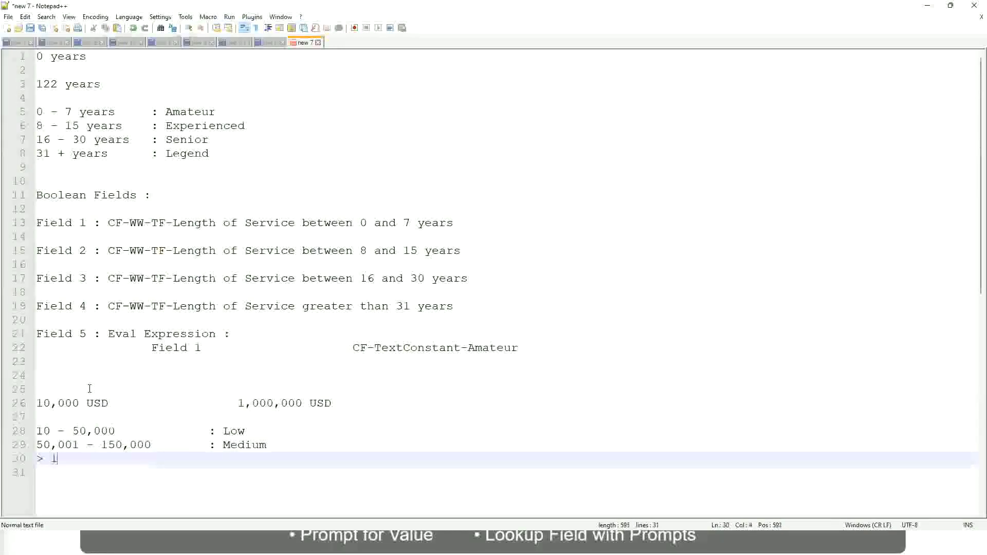
type("50,000               ")
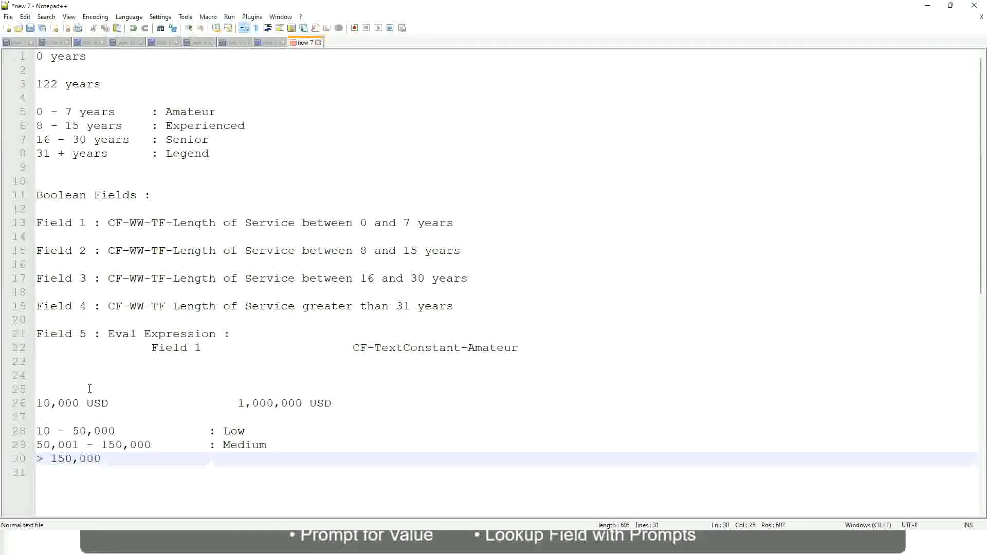
type(": High")
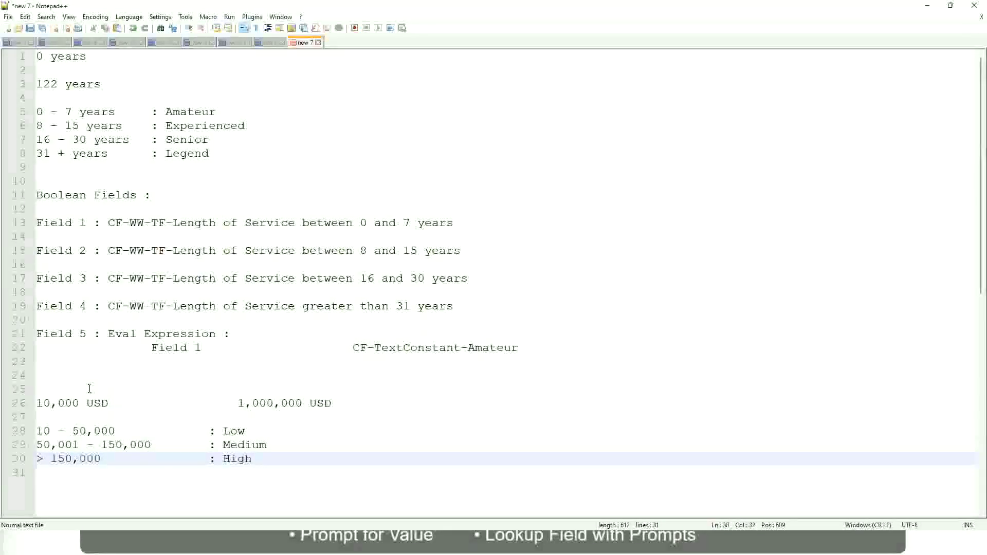
Step: Toggle a bookmark on the 10,000–1,000,000 USD range line and highlight its recurring 000
left_click(32, 403)
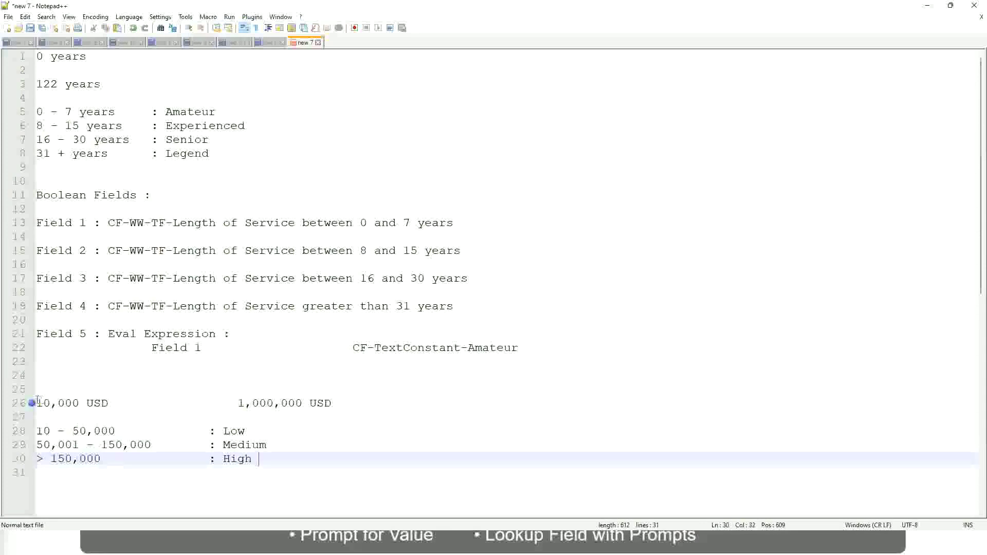
left_click(44, 403)
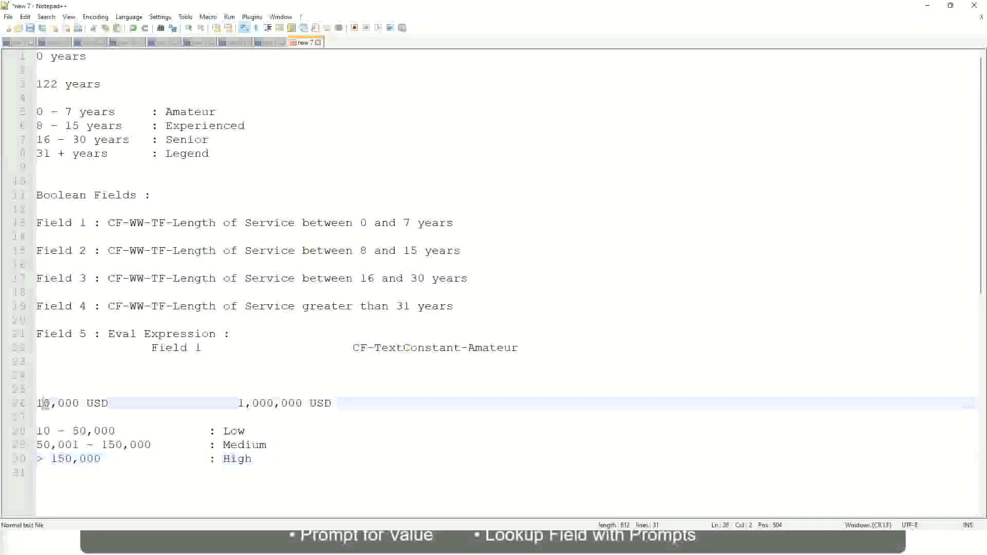
double_click(296, 403)
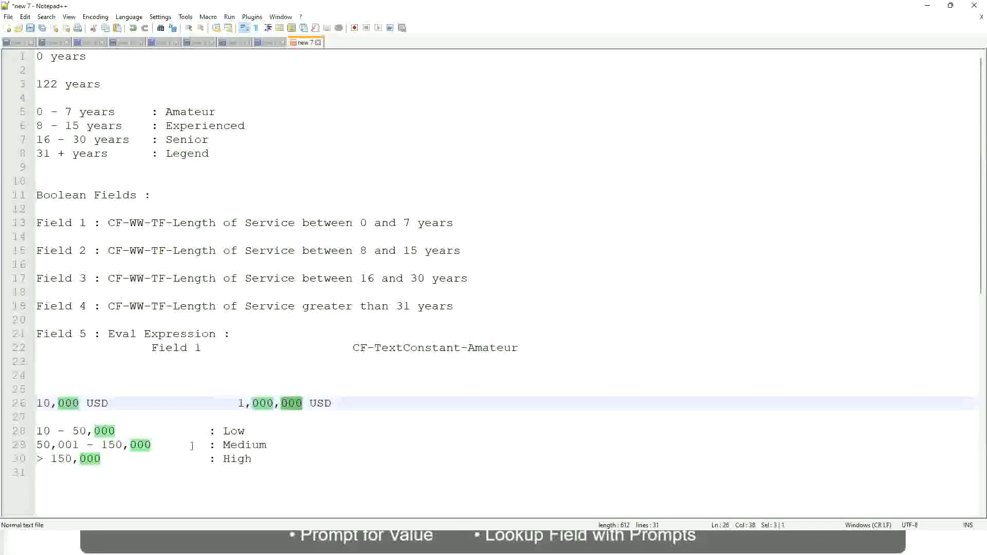
left_click(179, 445)
left_click(32, 402)
left_click(305, 404)
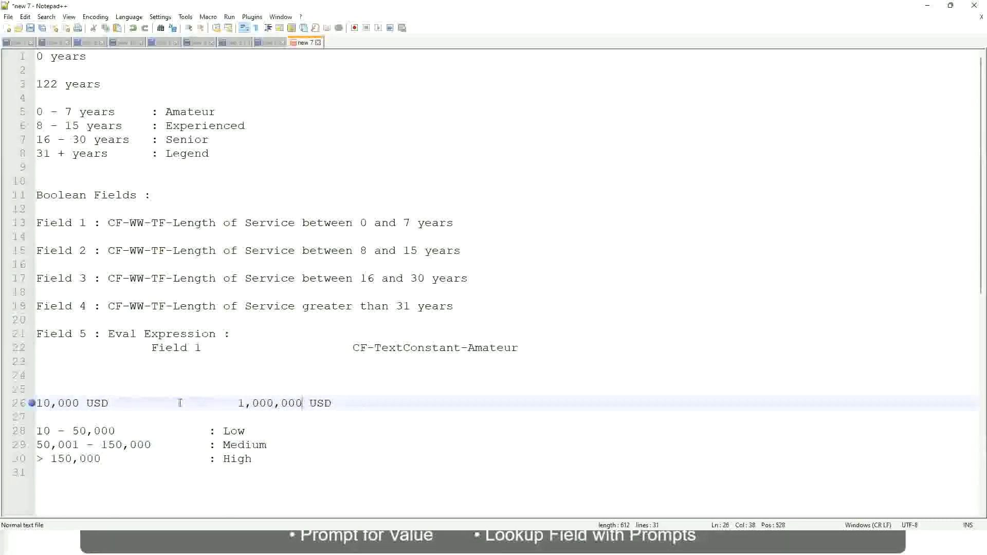
Step: Step through the Low, Medium and High band lines to the blank line below
left_click(240, 431)
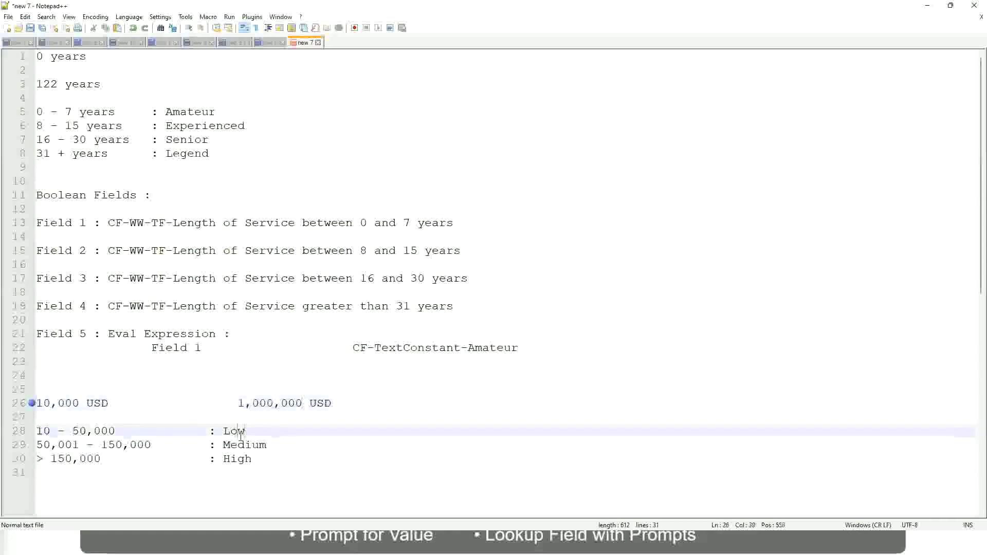
key("Left")
key("Down")
key("Down")
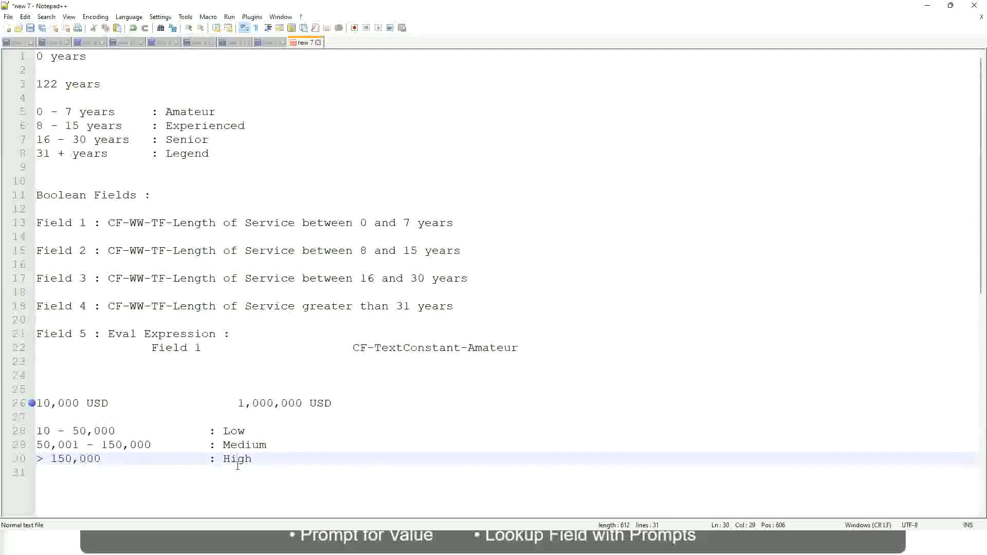
left_click(126, 413)
left_click(241, 470)
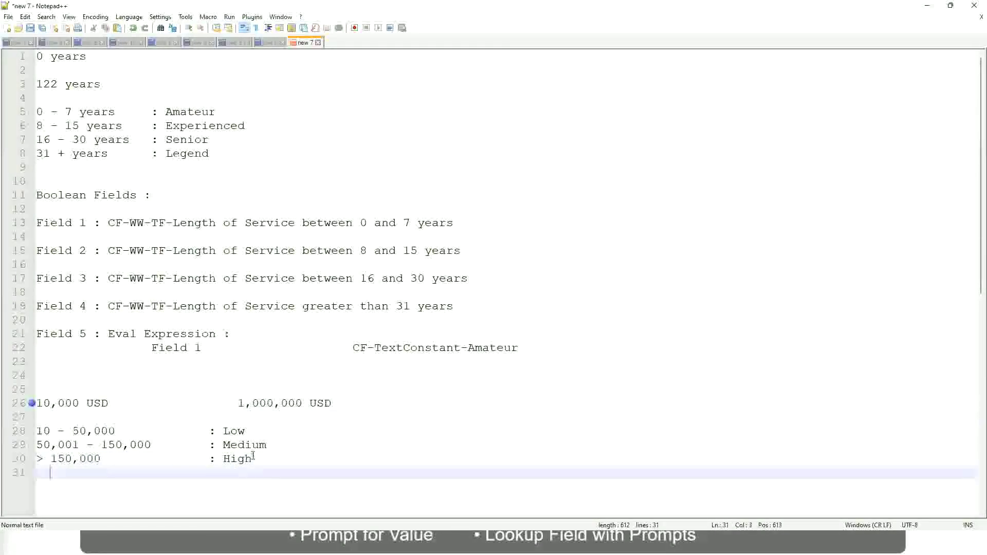